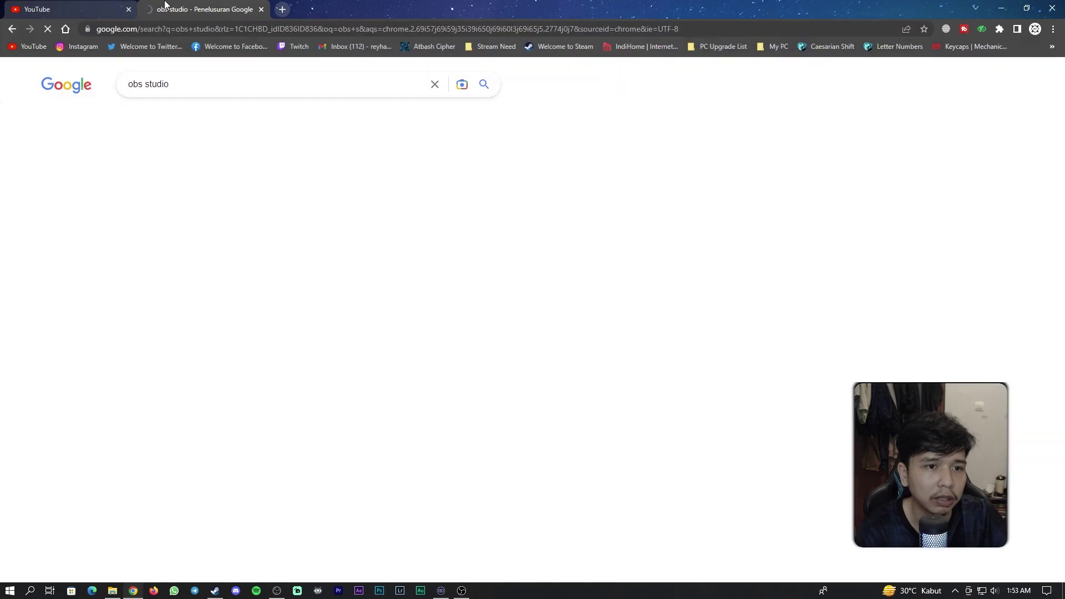
Open the OBS Studio download page from the search results in a new tab and close the search results tab.
middle_click(183, 230)
left_click(296, 16)
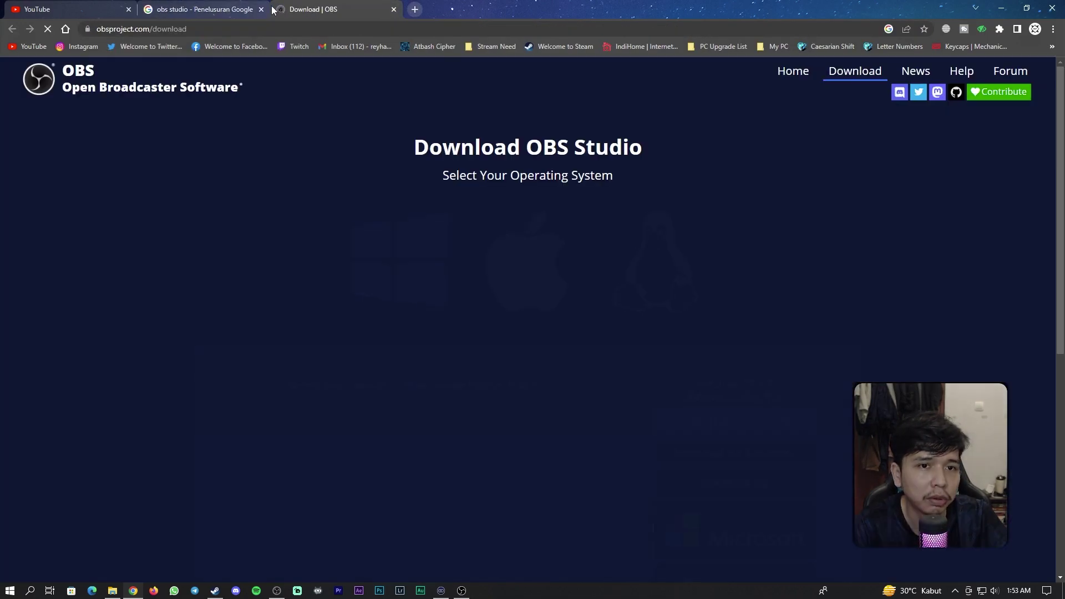
left_click(211, 9)
left_click(260, 9)
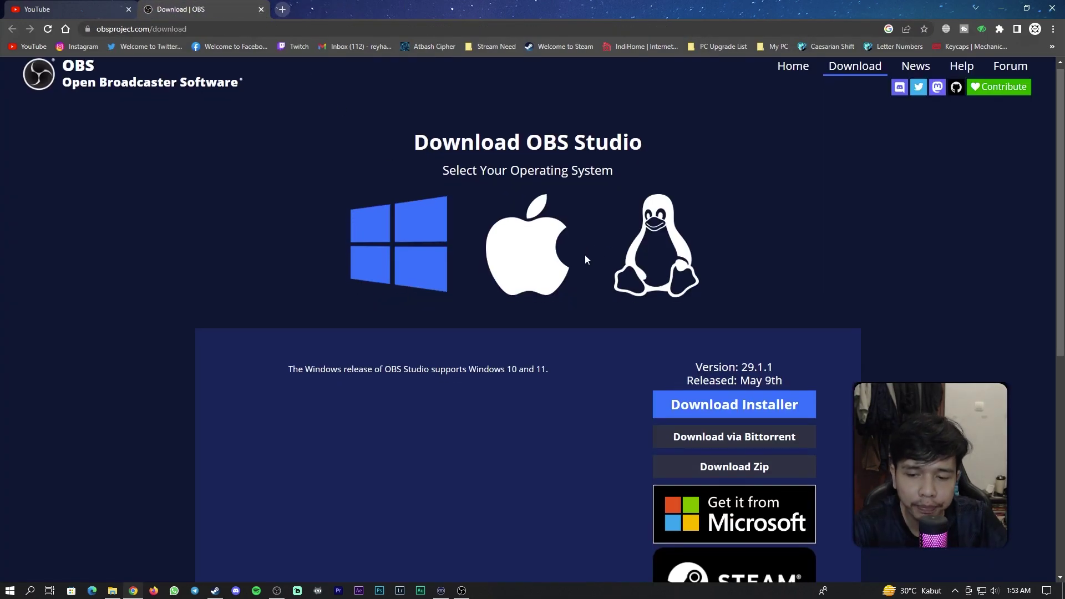
Try to download the Zip version of OBS Studio 29.1.1 for Windows.
scroll(585, 255, "down", 2)
scroll(601, 306, "up", 2)
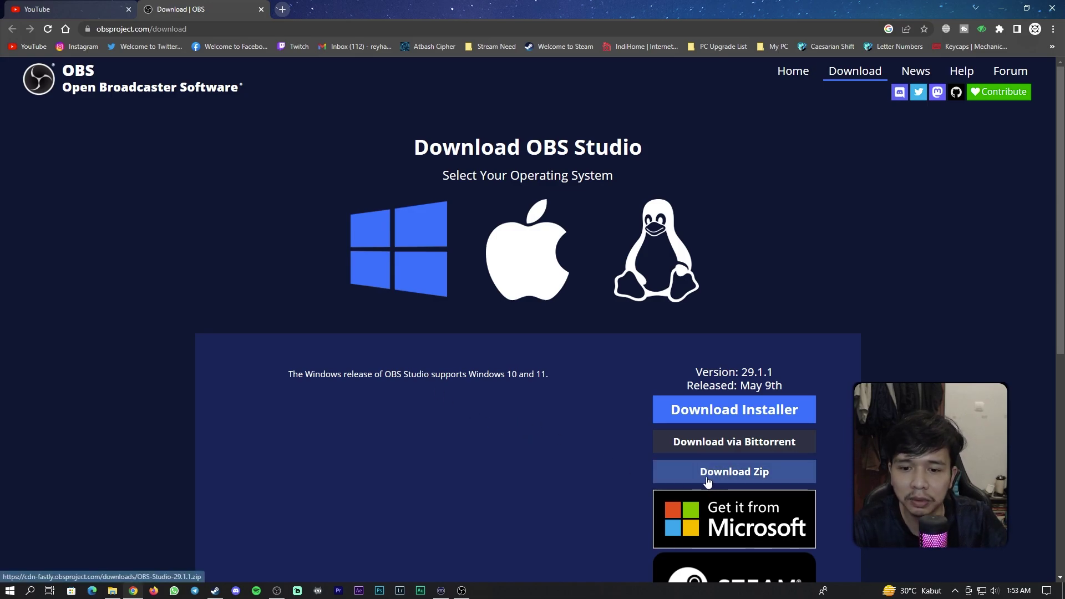
left_click(677, 476)
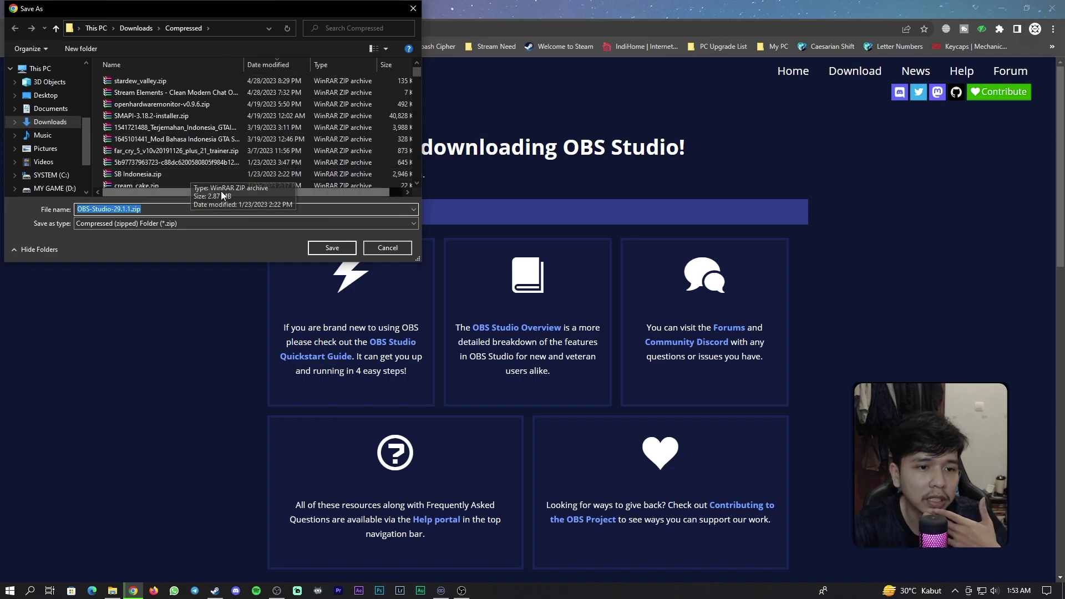
left_click(387, 248)
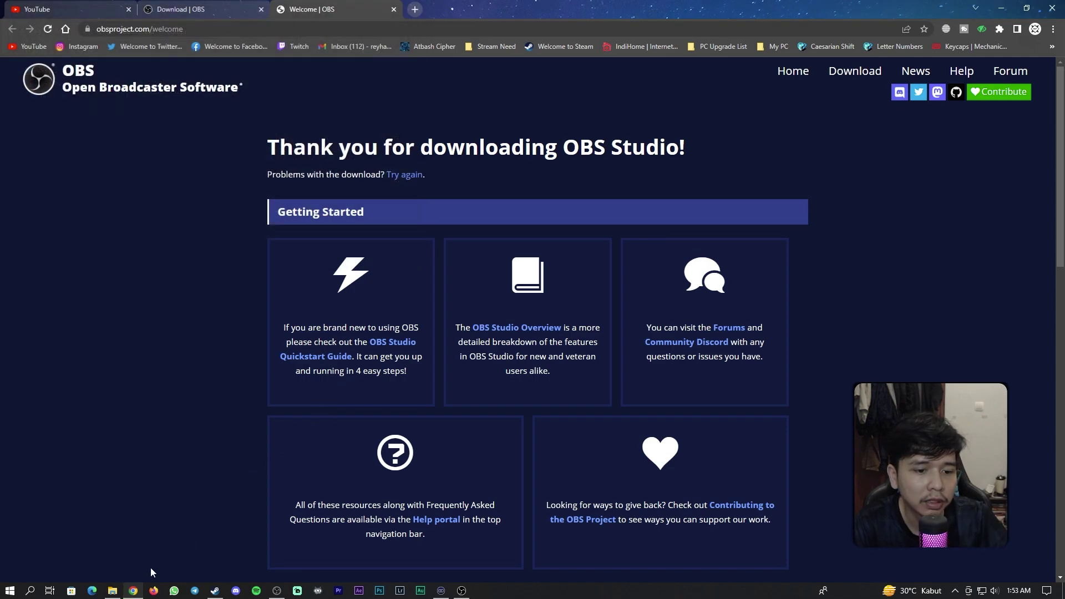
Switch to File Explorer and go up from the 64bit folder to the Compressed downloads folder.
left_click(112, 591)
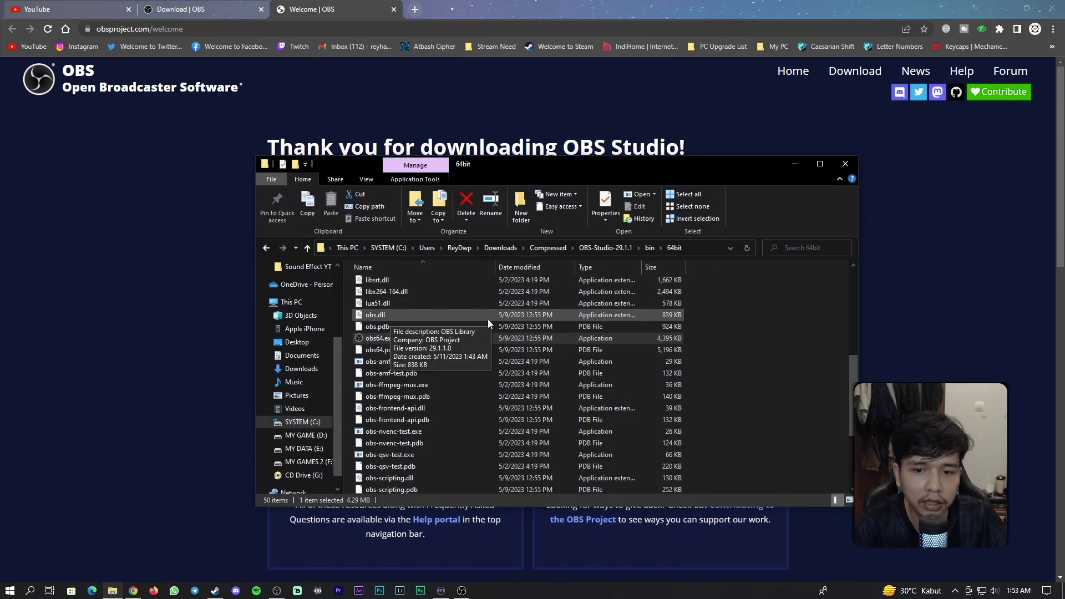
left_click(717, 343)
key("BackSpace")
key("alt+Up")
key("alt+Up")
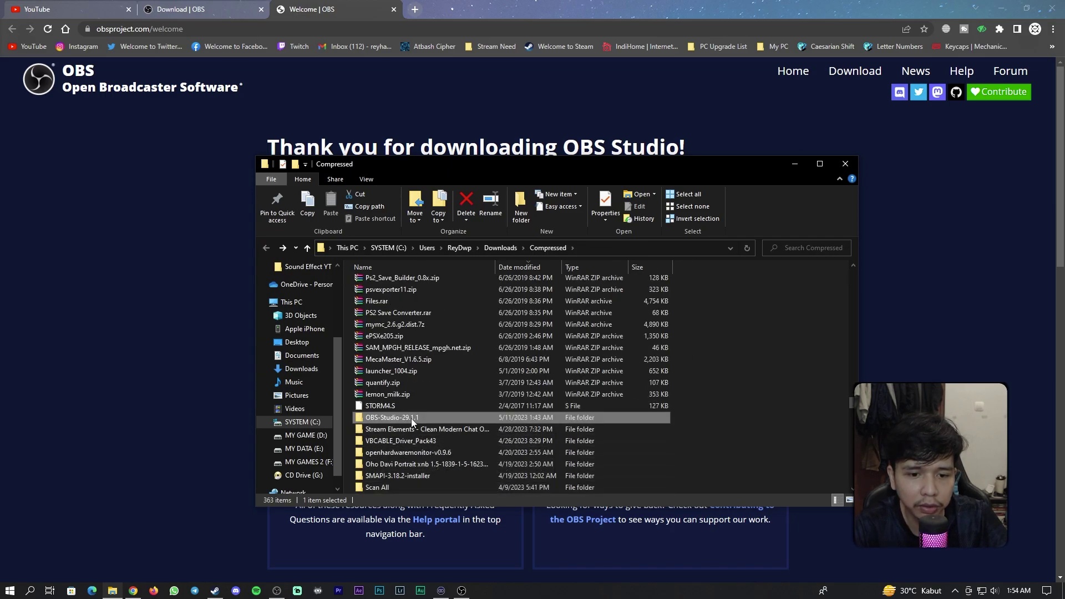
Open the bin\64bit folder inside OBS-Studio-29.1.1 and select obs64.exe.
double_click(411, 418)
double_click(388, 285)
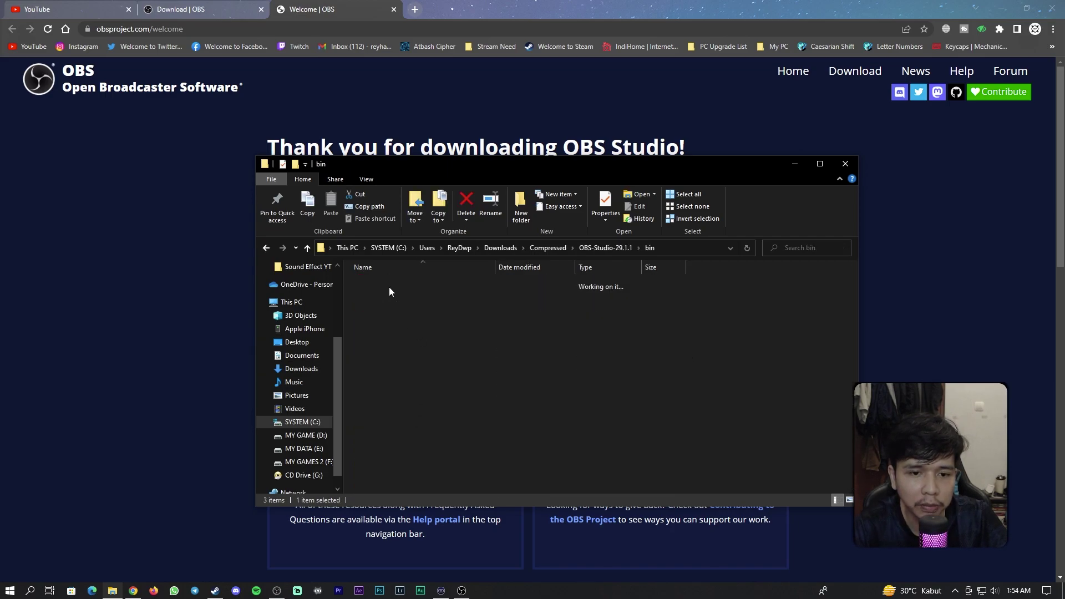
double_click(389, 286)
scroll(388, 370, "down", 6)
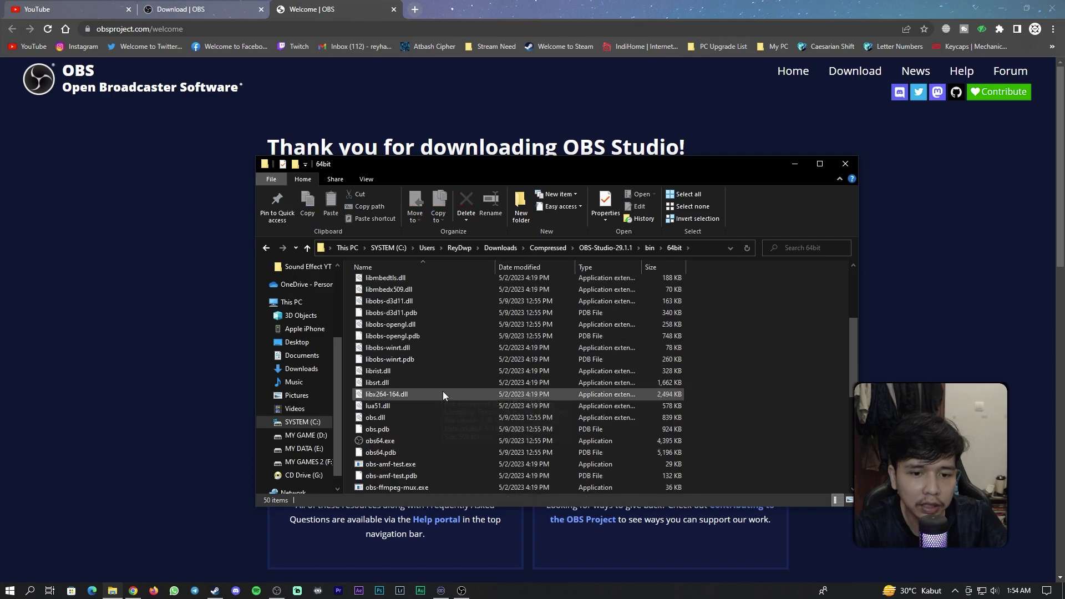
left_click(386, 370)
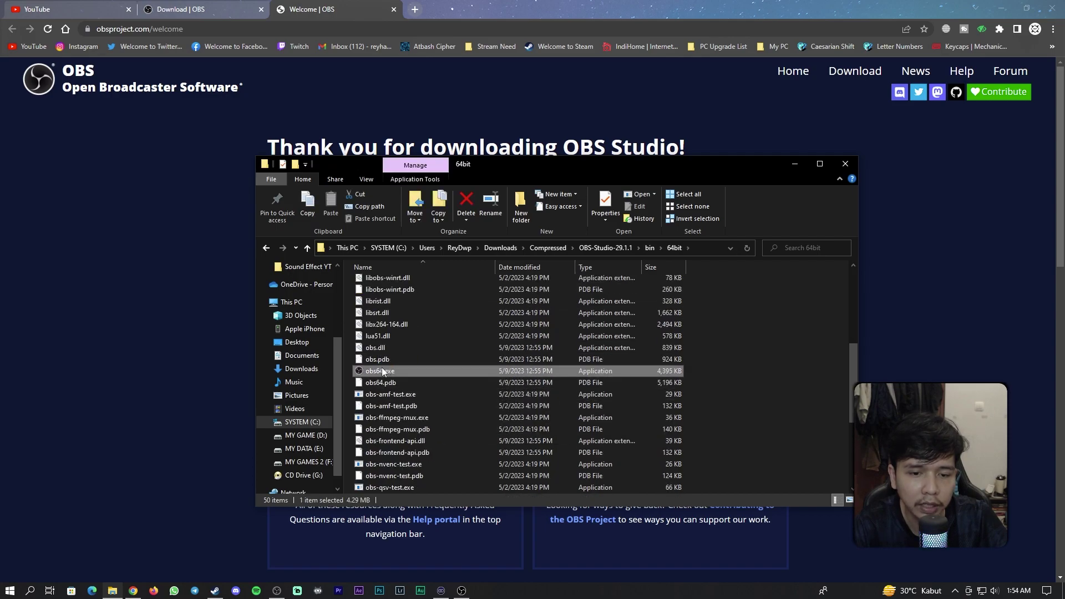
Switch to the running OBS 29.1.1 window and make the Scenes dock slightly narrower.
left_click(101, 370)
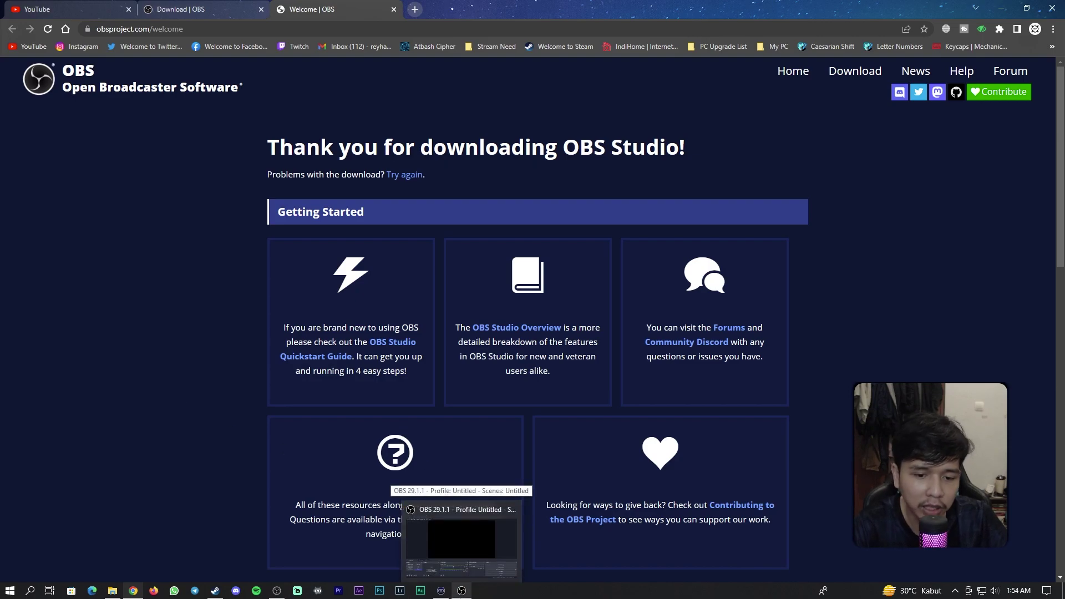
left_click(460, 527)
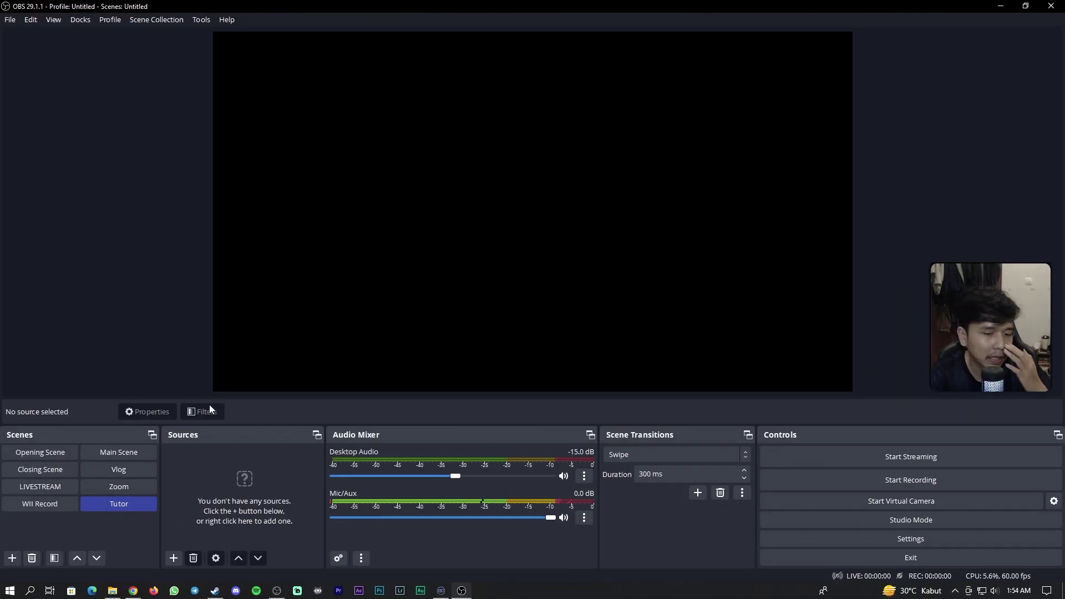
left_click_drag(160, 457, 144, 457)
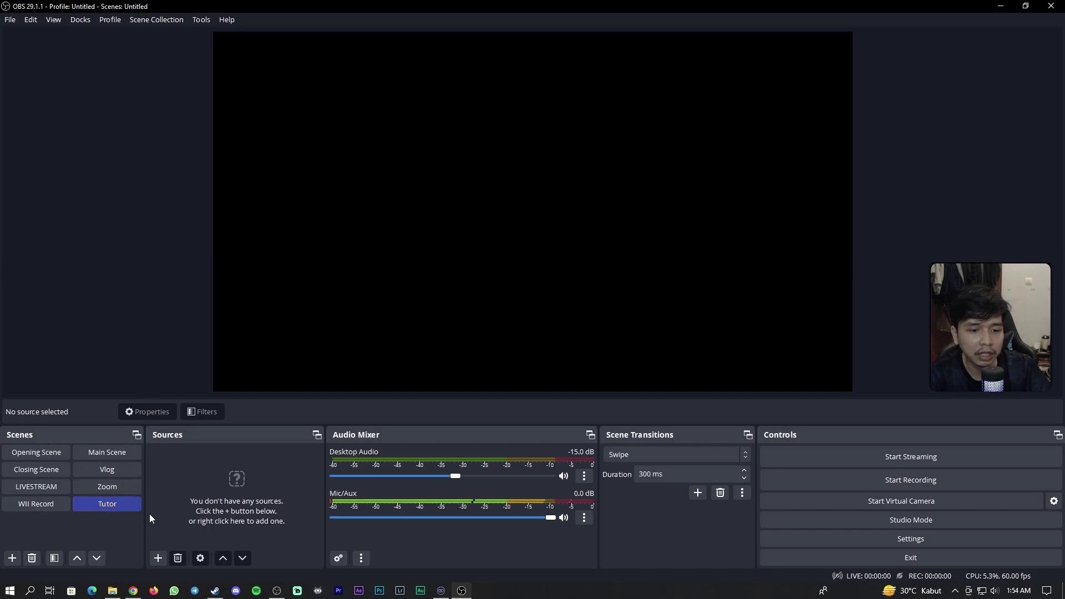
left_click(12, 558)
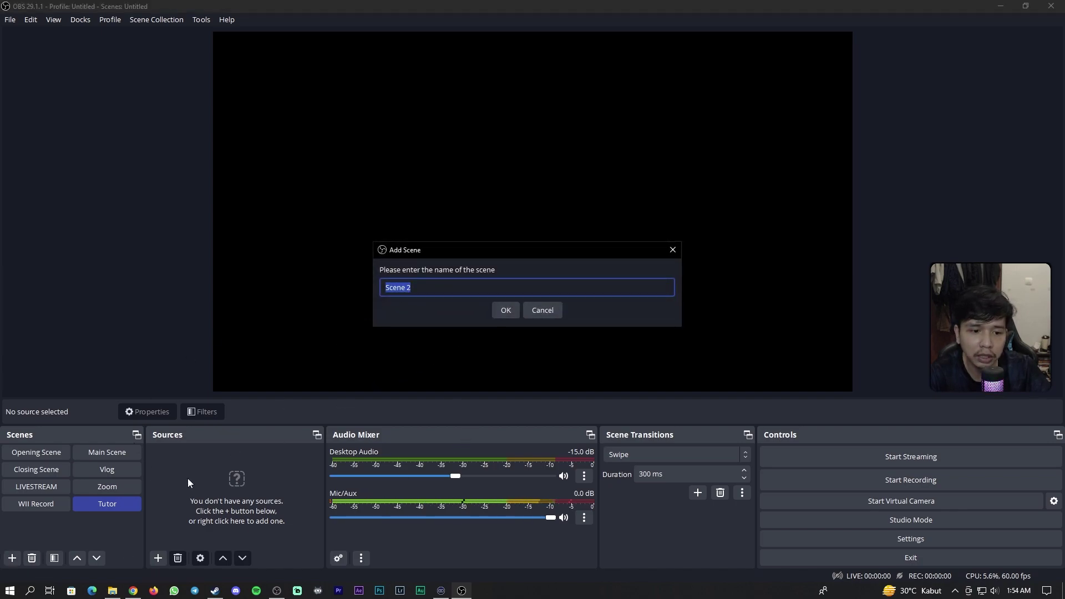
left_click(543, 311)
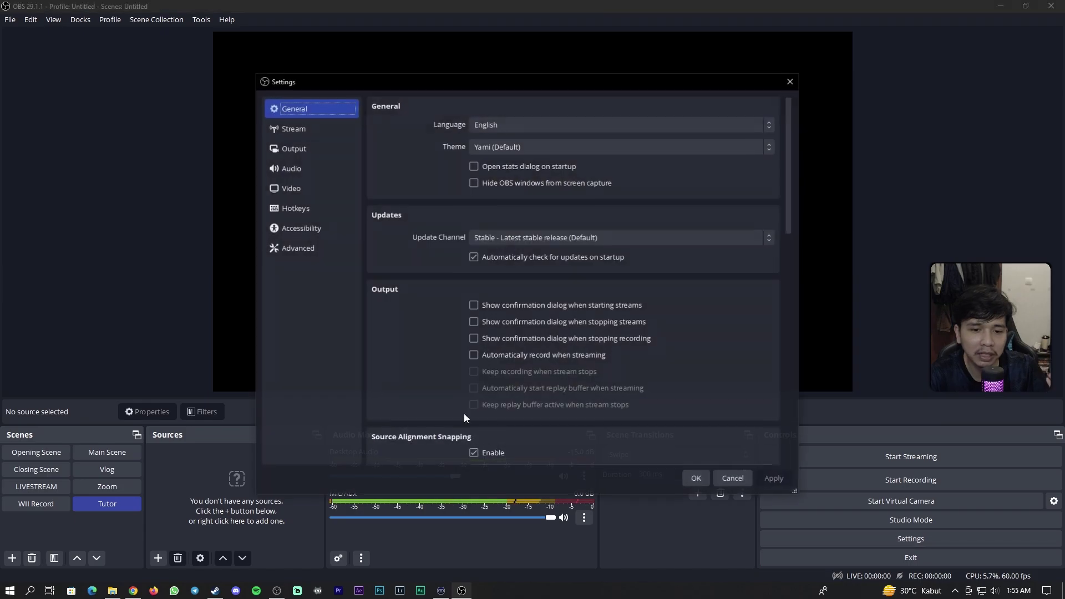
key("Escape")
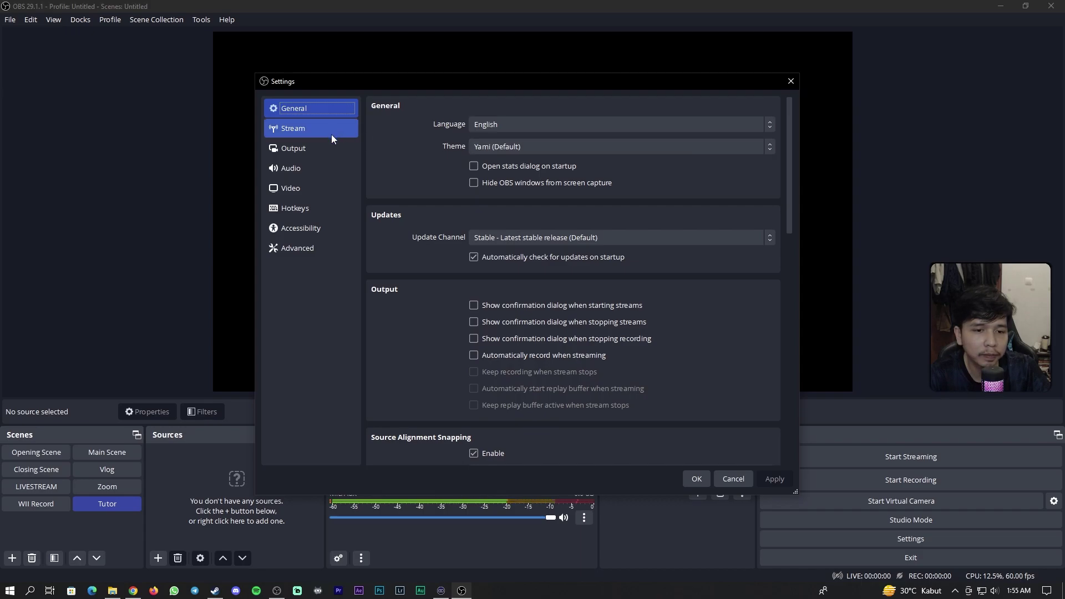
Examine the canvas and output resolutions and the available common FPS values in the Video settings.
left_click(311, 205)
left_click(305, 190)
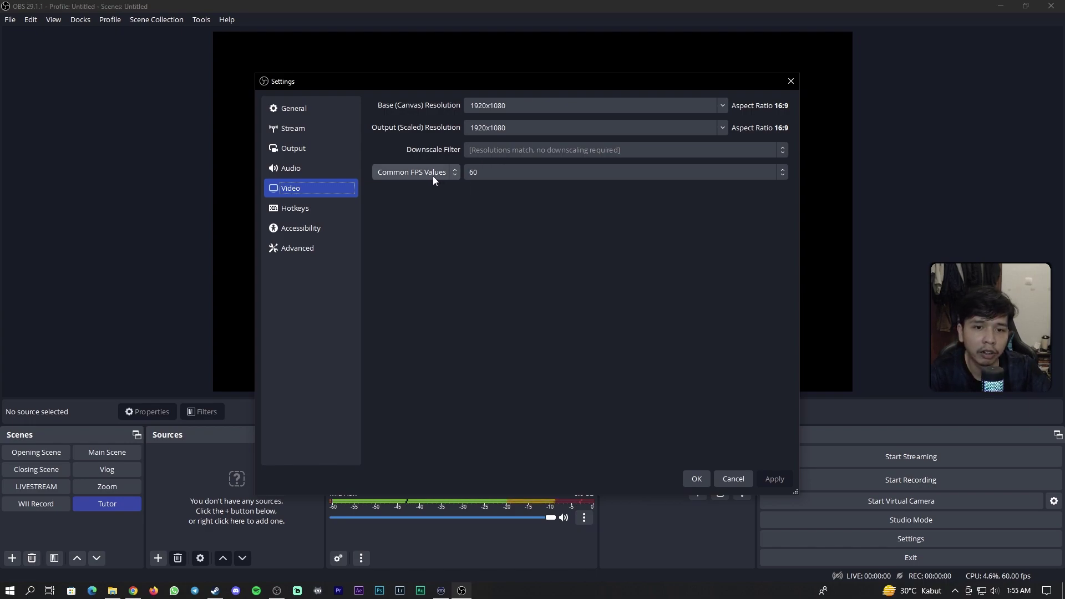
left_click(534, 178)
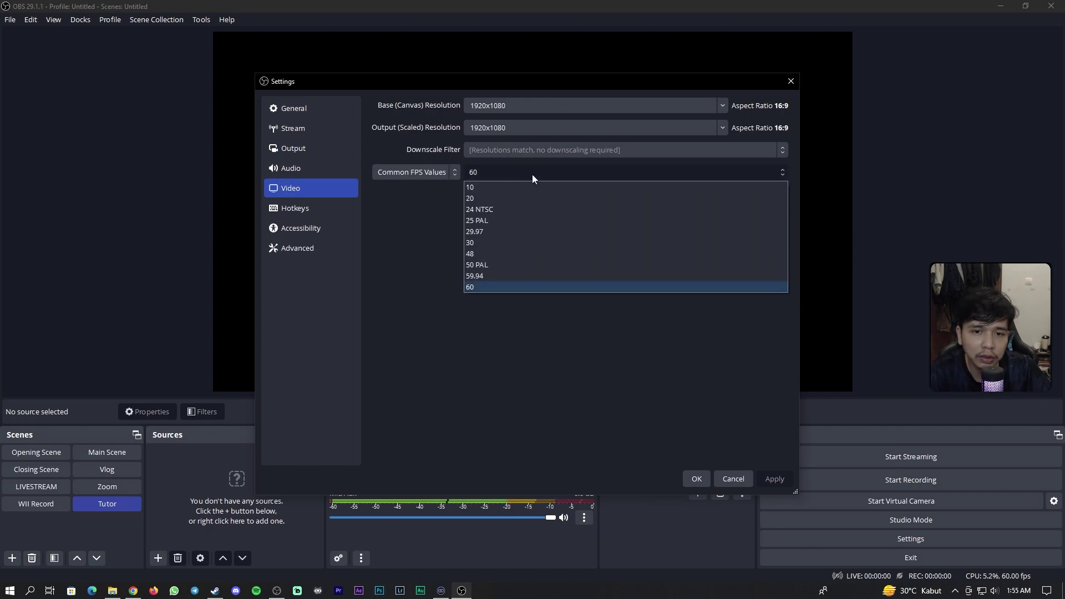
left_click(532, 175)
left_click(531, 174)
left_click(532, 175)
left_click(532, 174)
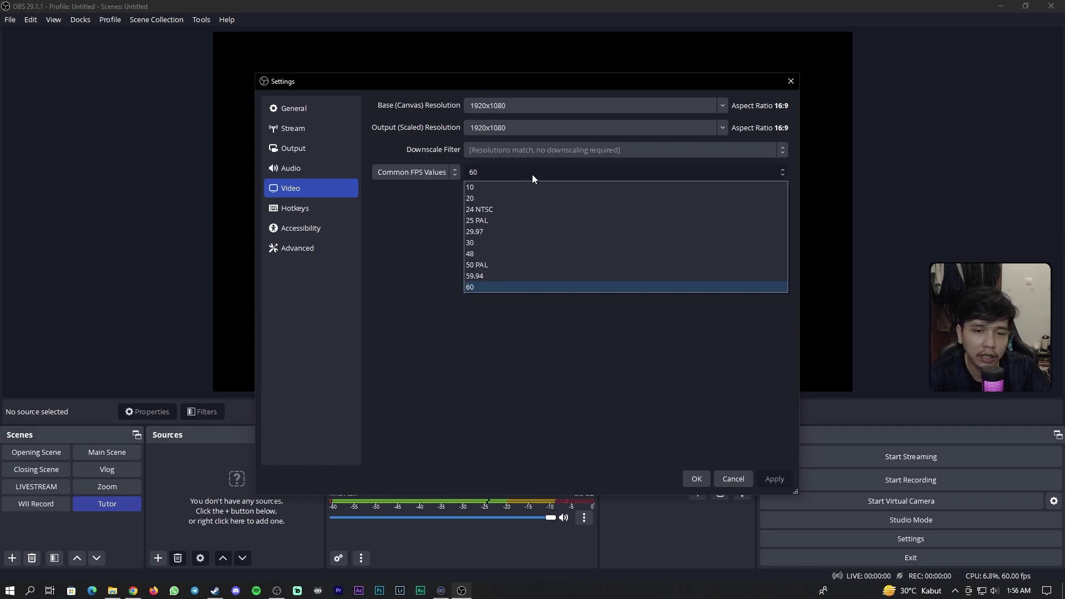
left_click(531, 174)
left_click(531, 174)
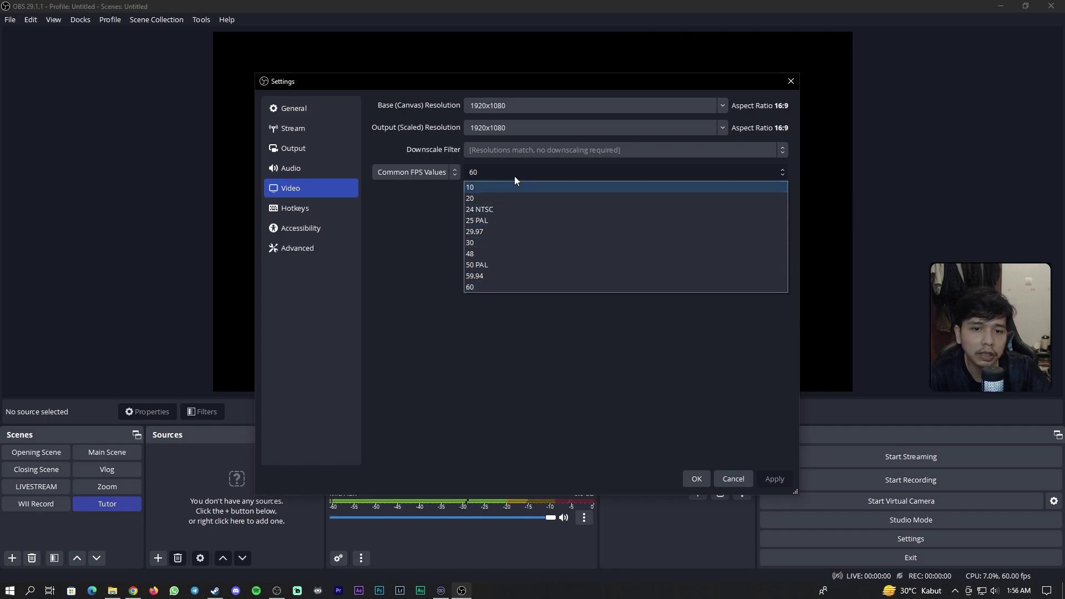
left_click(510, 173)
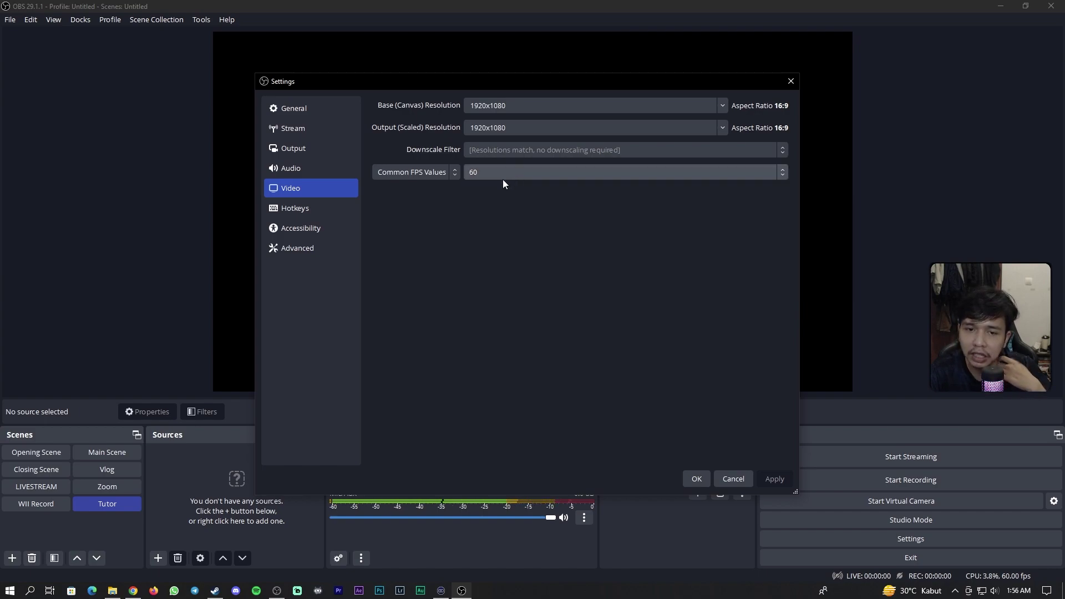
Review the Audio device settings and the streaming Output settings, and close the settings without saving.
left_click(331, 169)
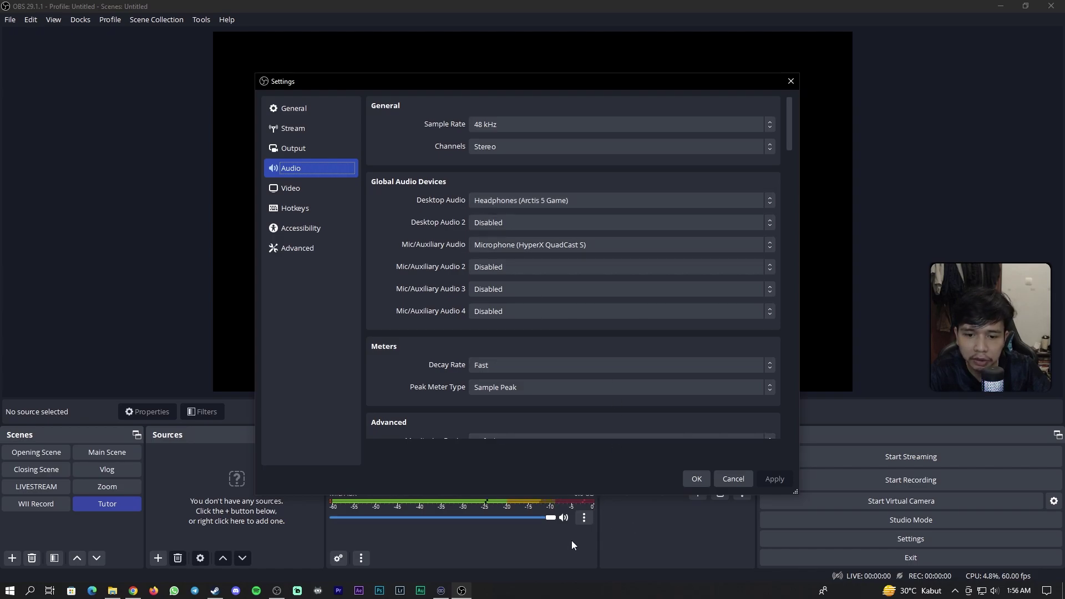
left_click(308, 151)
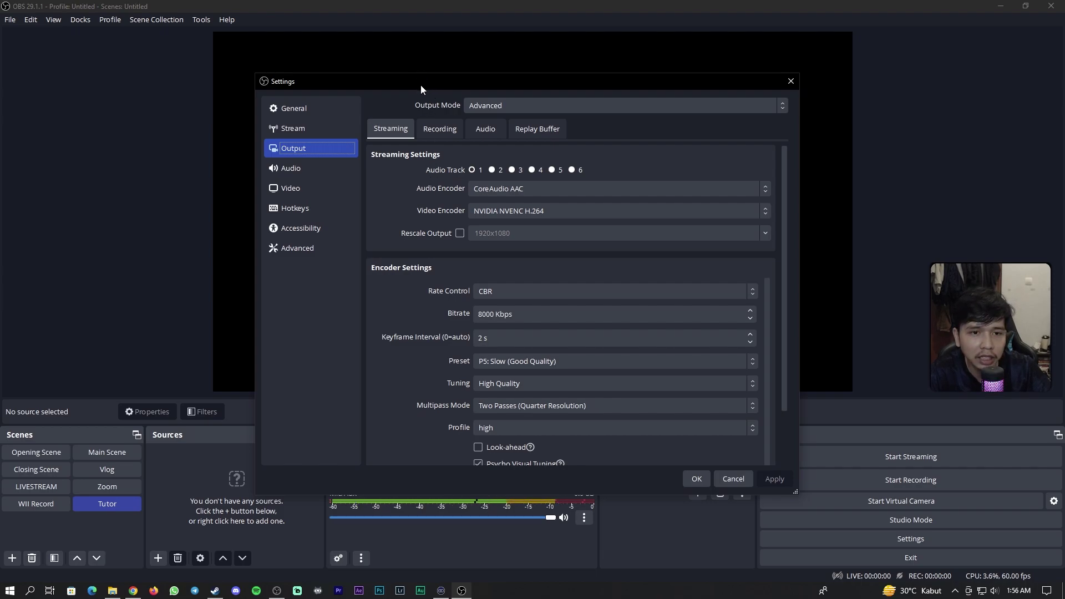
left_click_drag(420, 85, 482, 77)
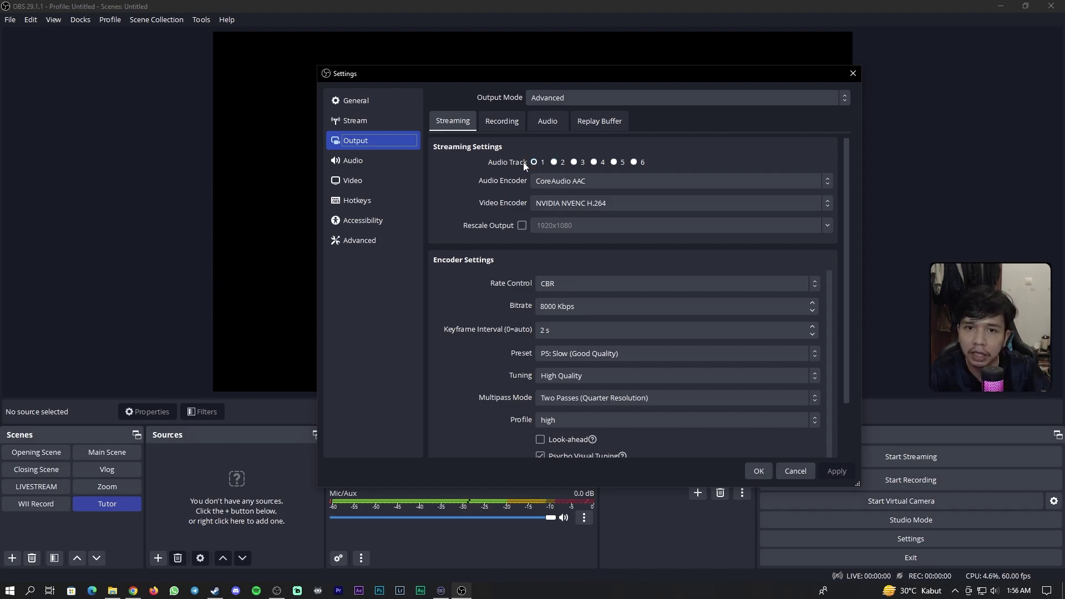
left_click(804, 471)
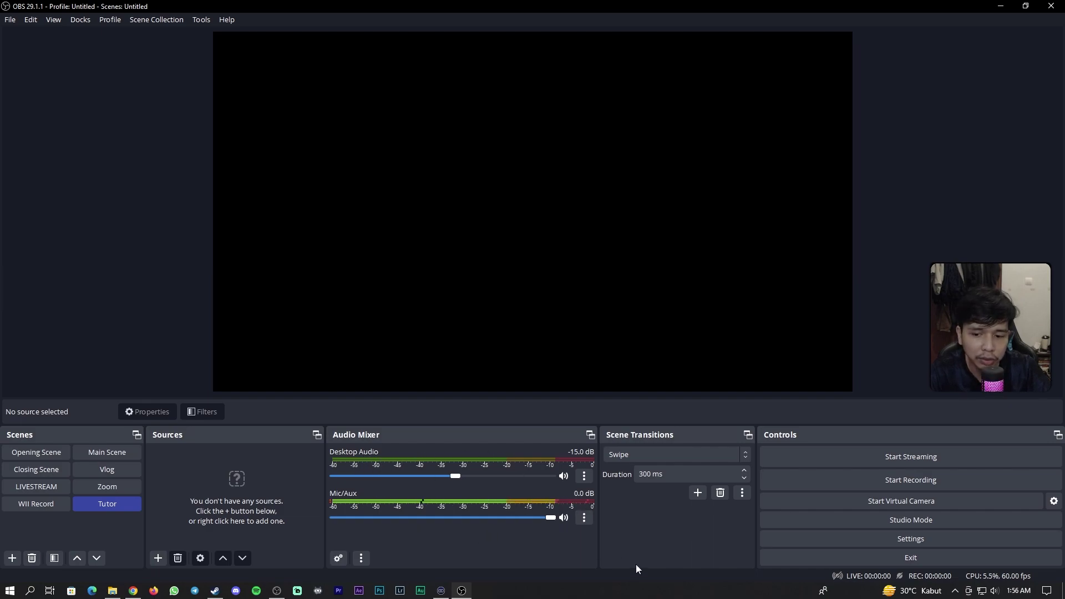
Play wewyew.mp3 from the Music folder in VLC and return to the OBS window.
left_click(112, 592)
left_click(295, 382)
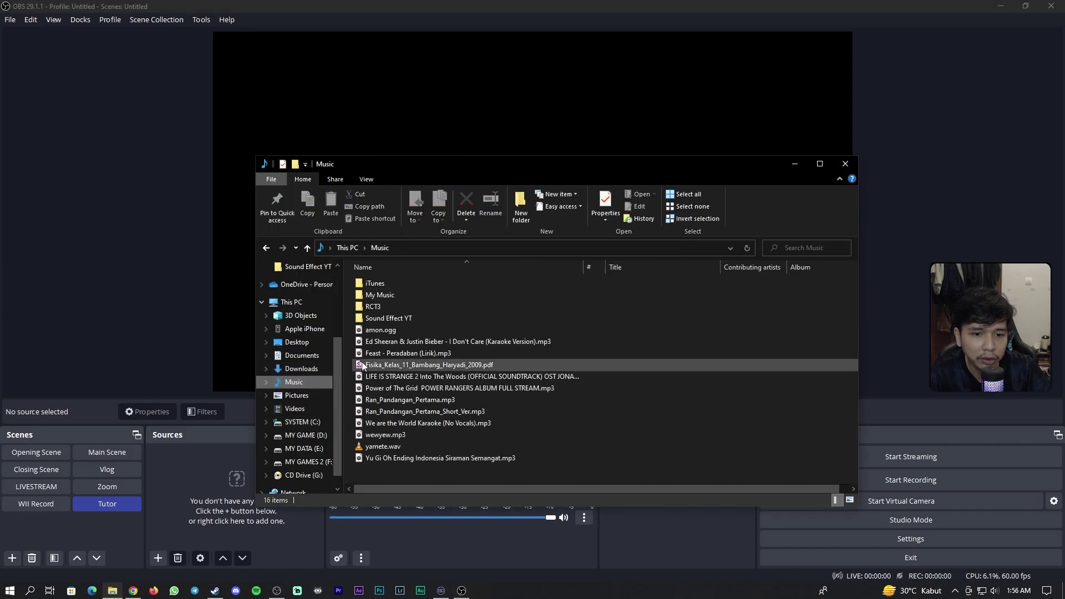
double_click(389, 435)
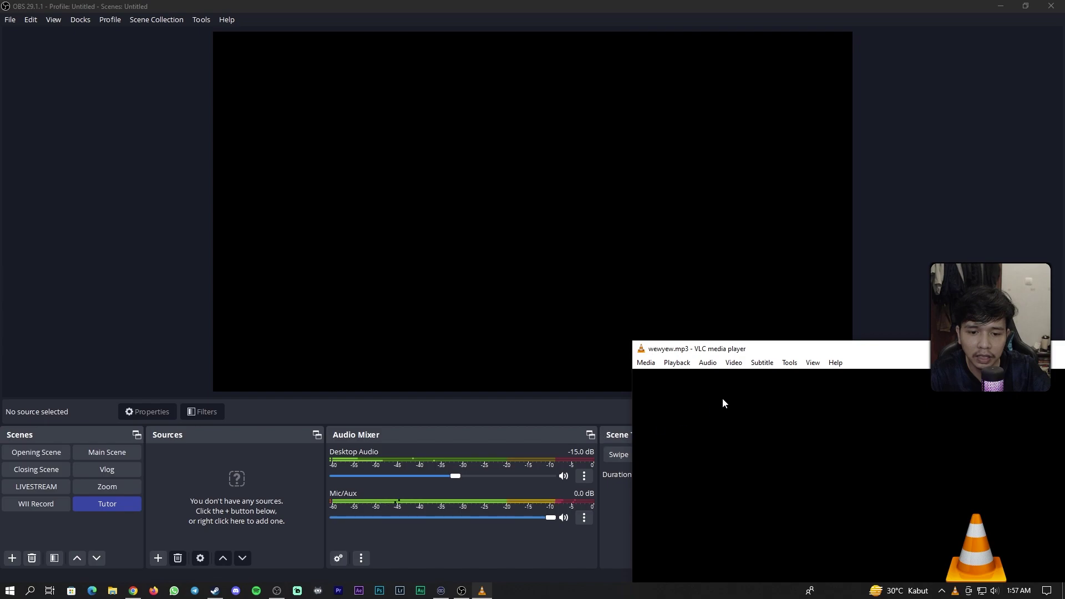
left_click(916, 300)
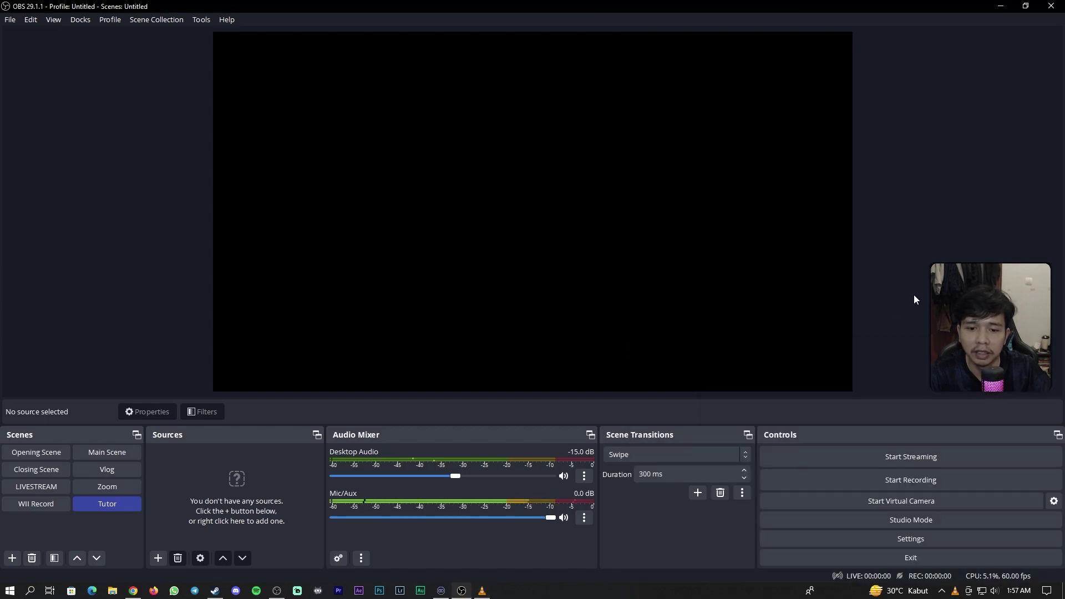
left_click(584, 476)
left_click(608, 506)
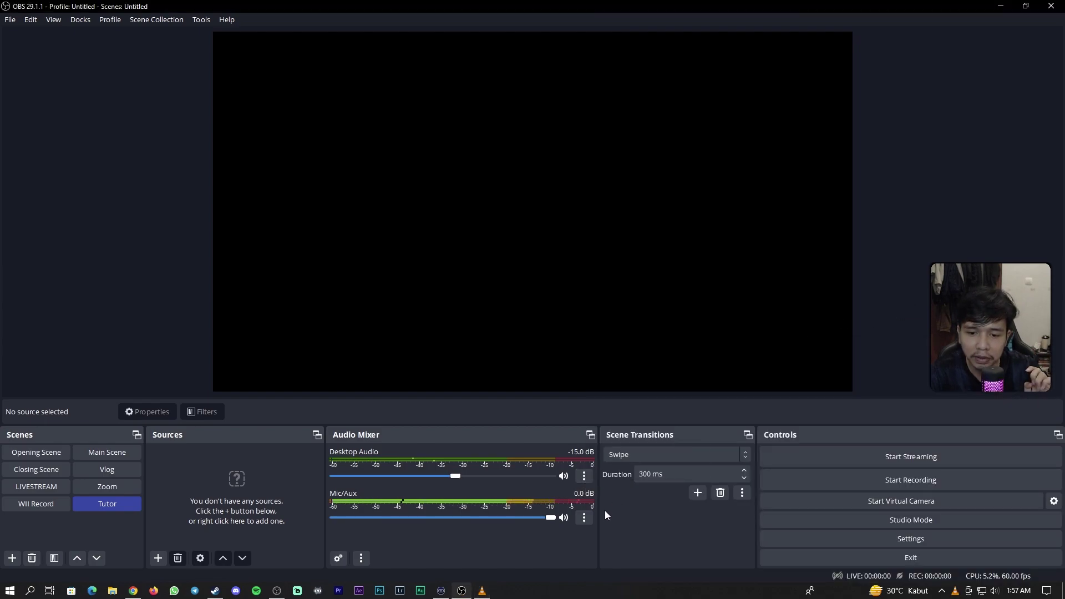
left_click(584, 518)
left_click(586, 519)
left_click(586, 519)
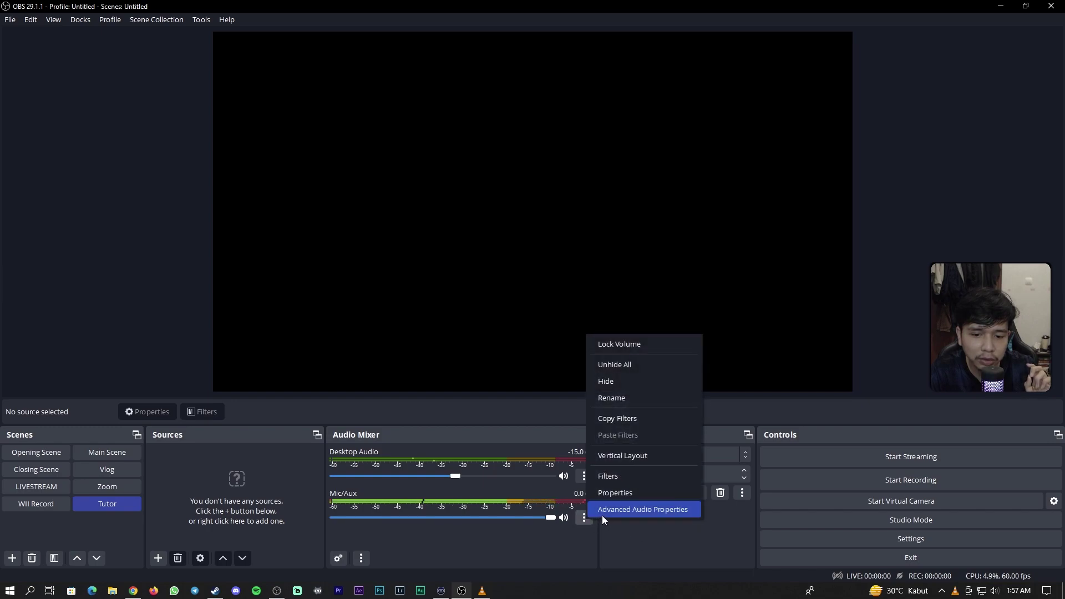
left_click(582, 522)
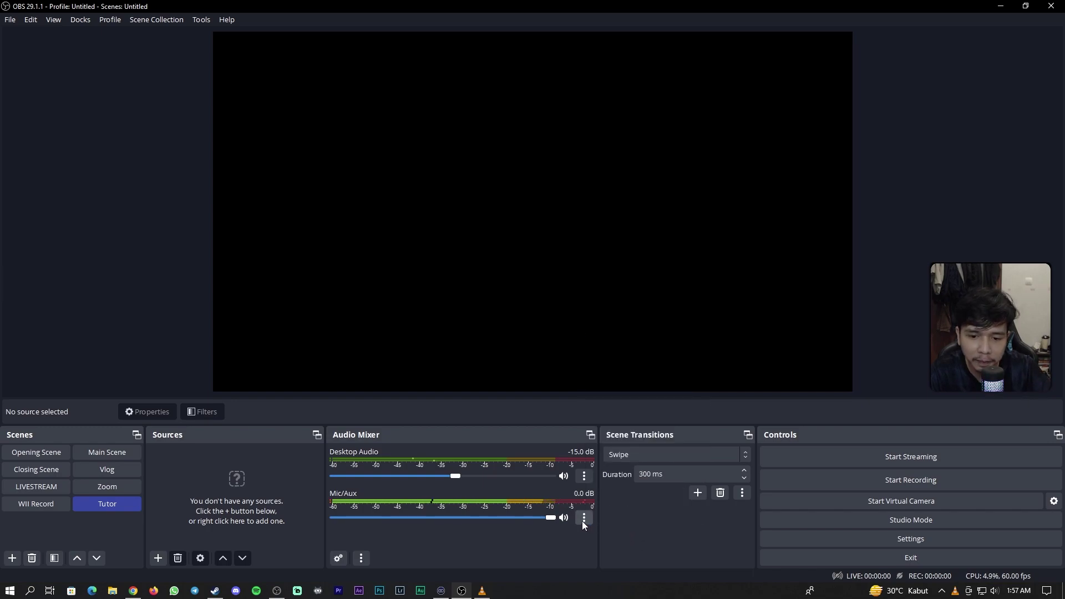
Enable track 1 for Mic/Aux in the Advanced Audio Properties and close the dialog.
left_click(584, 478)
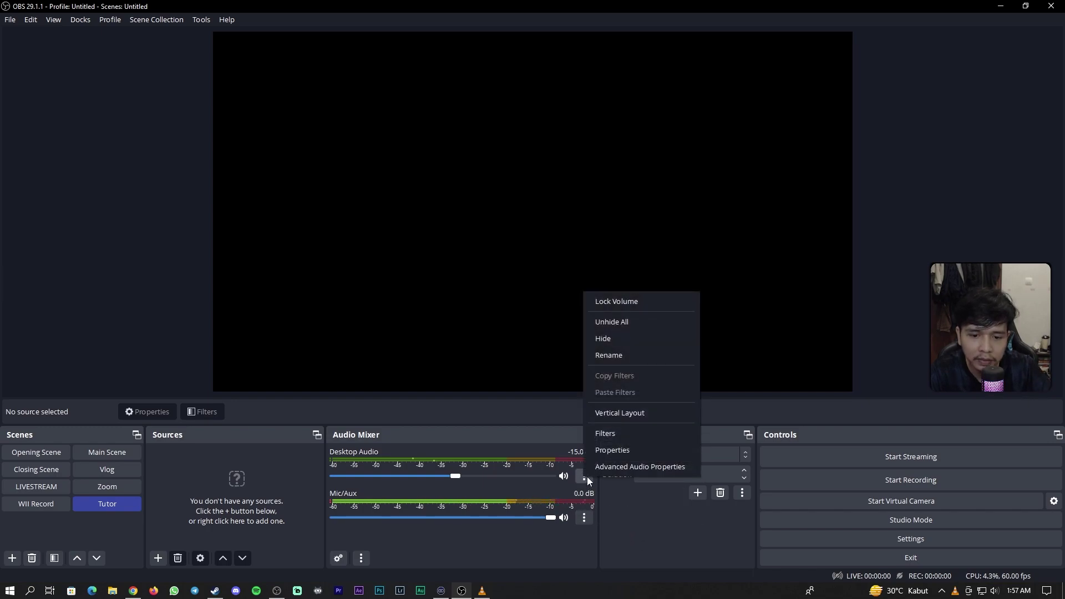
left_click(620, 468)
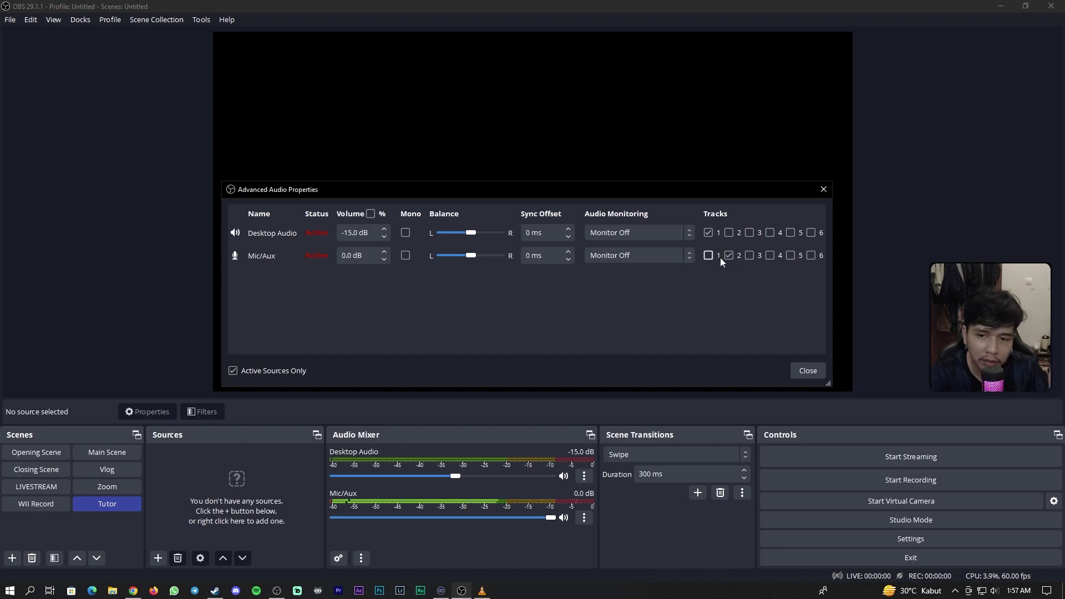
left_click(709, 256)
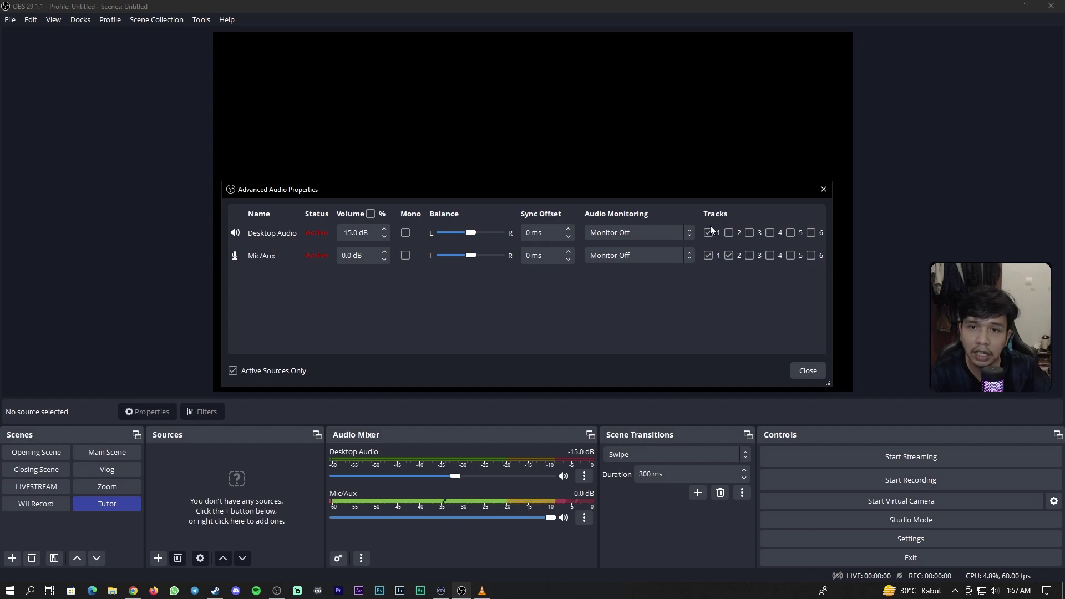
left_click(803, 369)
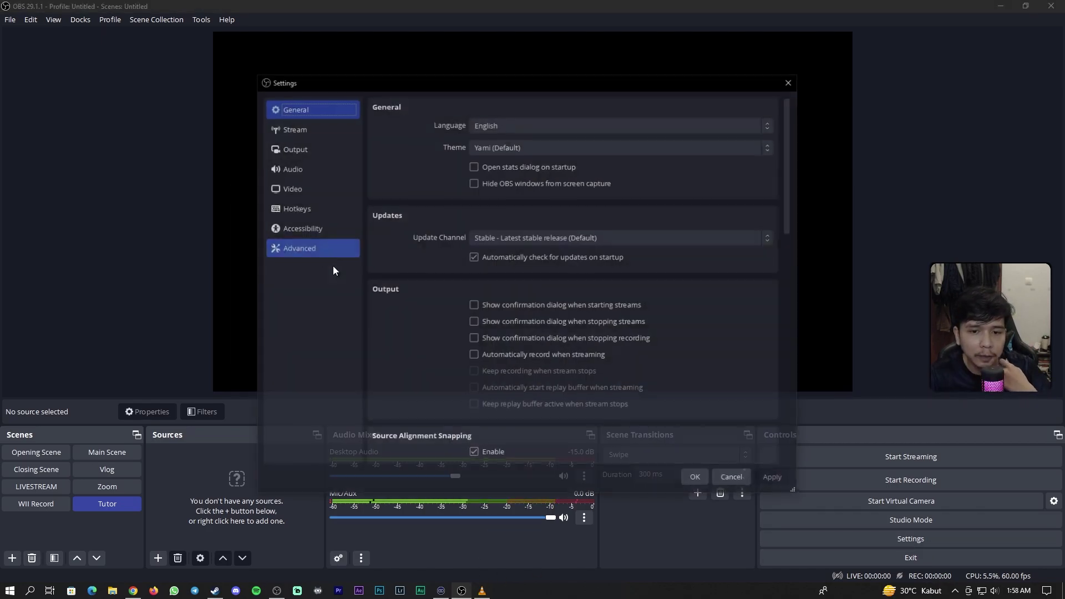
Open the streaming Output settings and review the available audio encoder choices.
left_click(303, 169)
left_click(319, 156)
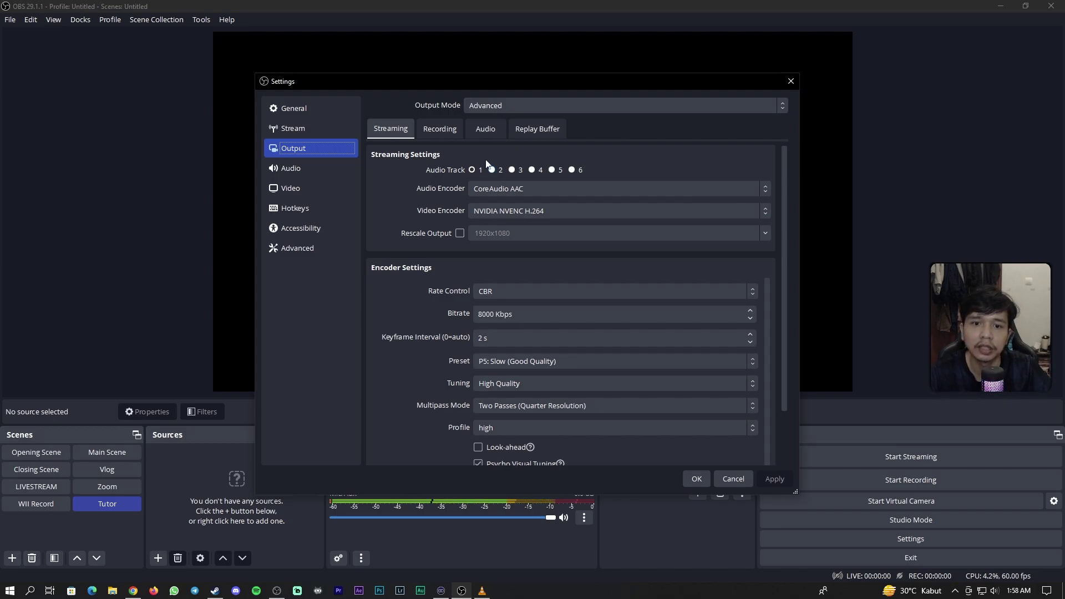
left_click(595, 188)
left_click(596, 178)
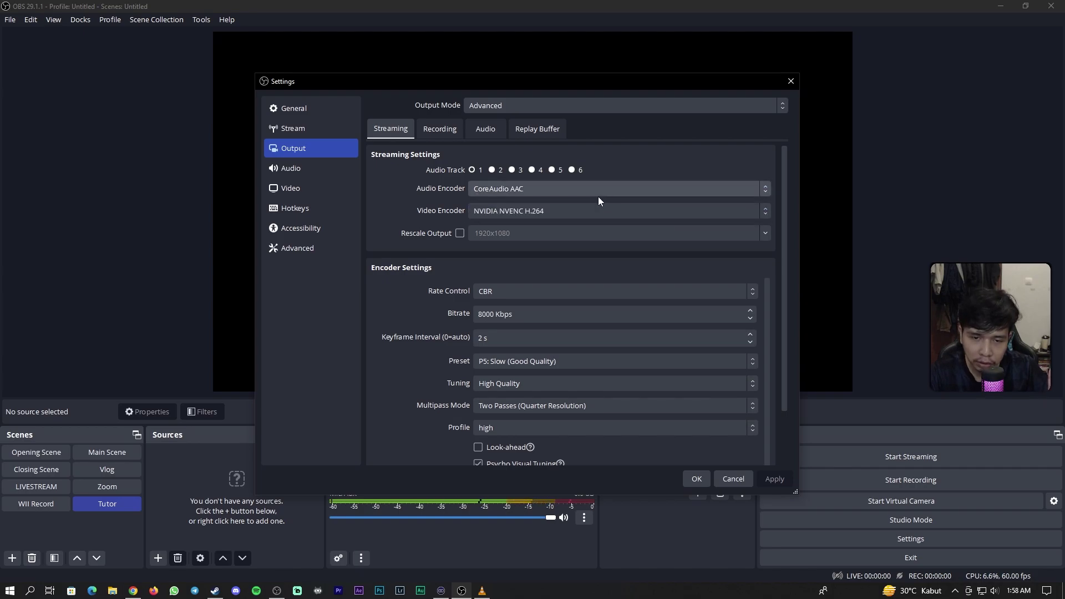
Examine the video encoder choices in the streaming Output settings without changing the selected encoder.
left_click(611, 209)
left_click(626, 171)
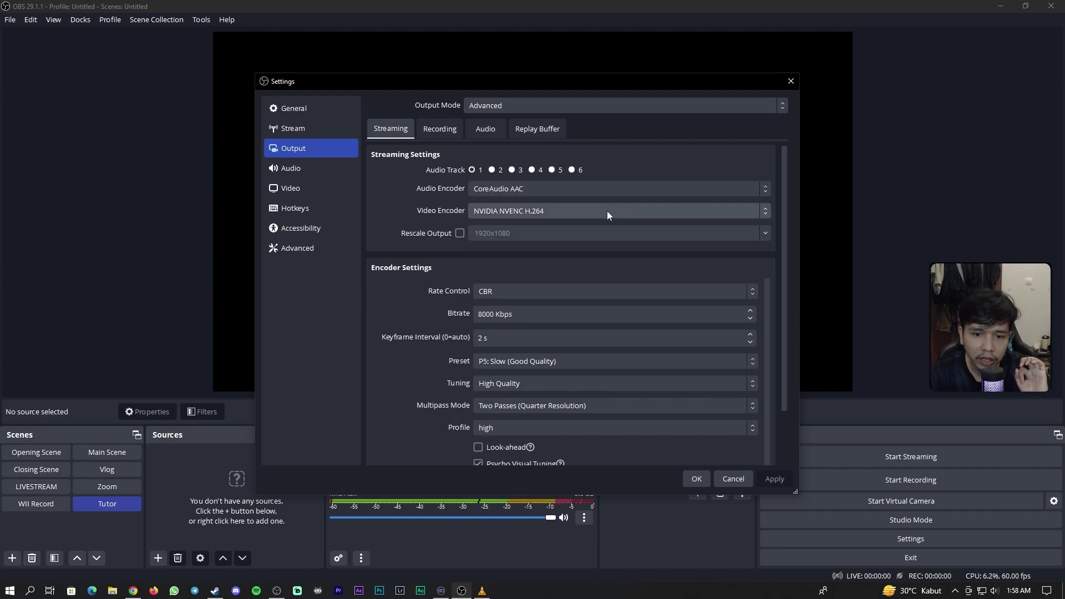
left_click(604, 214)
left_click(631, 177)
left_click(605, 213)
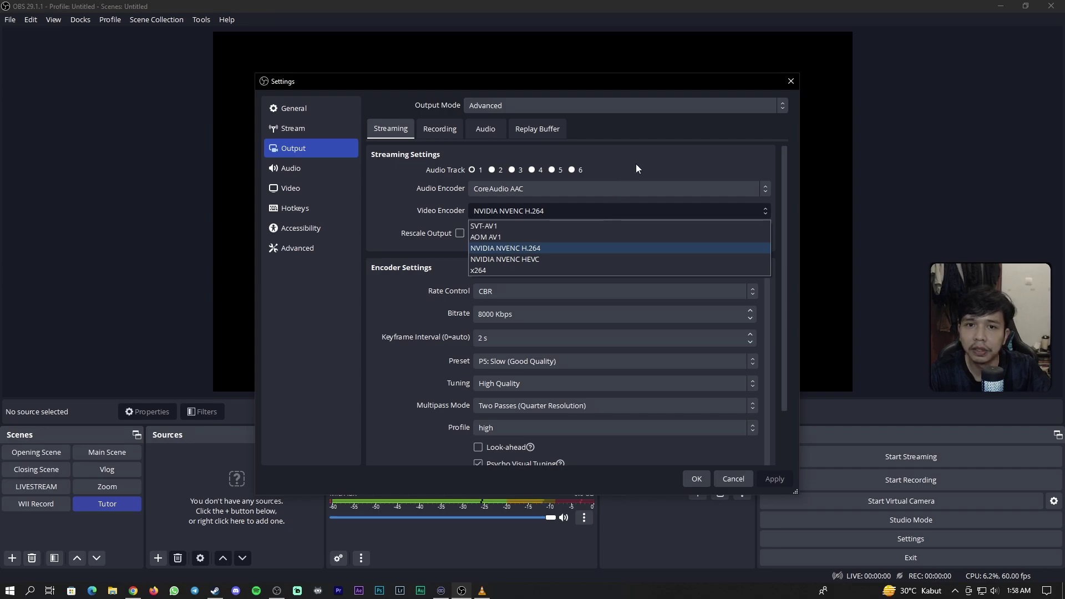
left_click(636, 164)
left_click(629, 210)
left_click(648, 168)
left_click(624, 214)
left_click(649, 165)
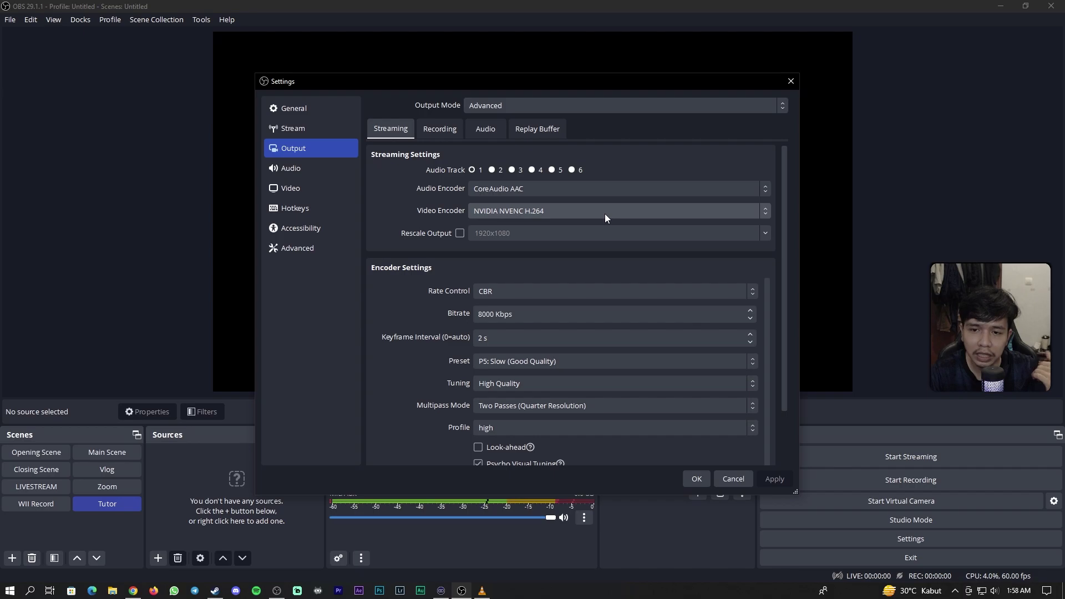
left_click(518, 212)
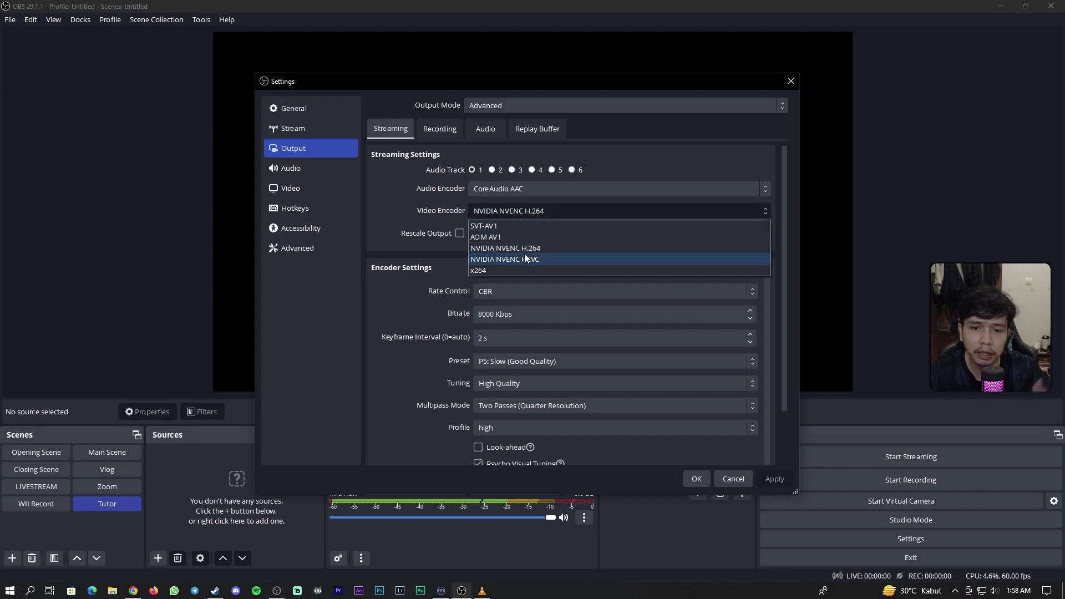
left_click(620, 148)
left_click(564, 212)
left_click(633, 149)
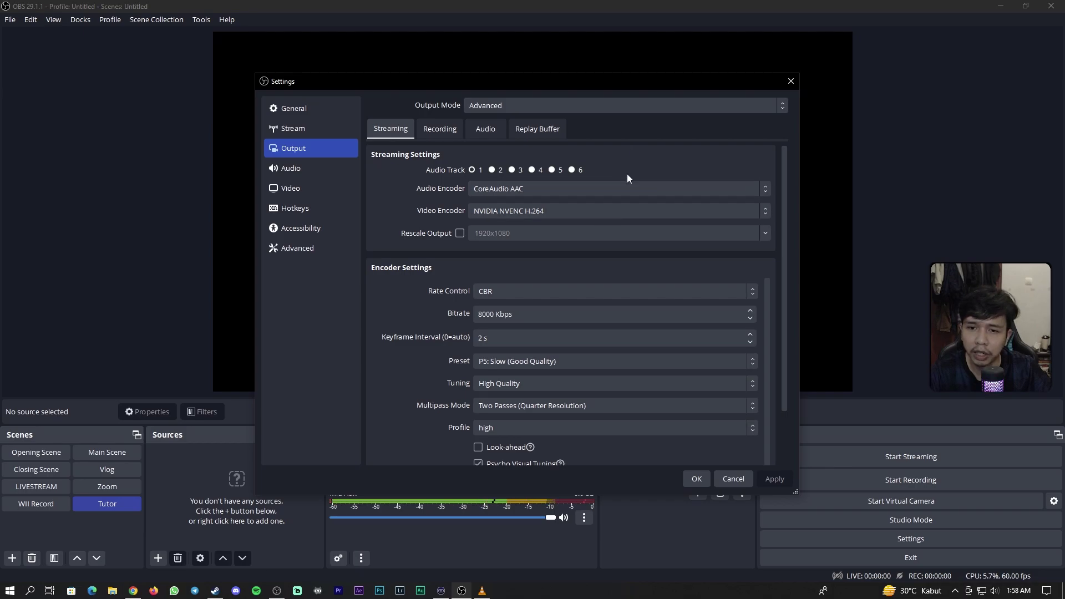
left_click(594, 210)
left_click(635, 151)
left_click(582, 211)
left_click(637, 152)
left_click(574, 212)
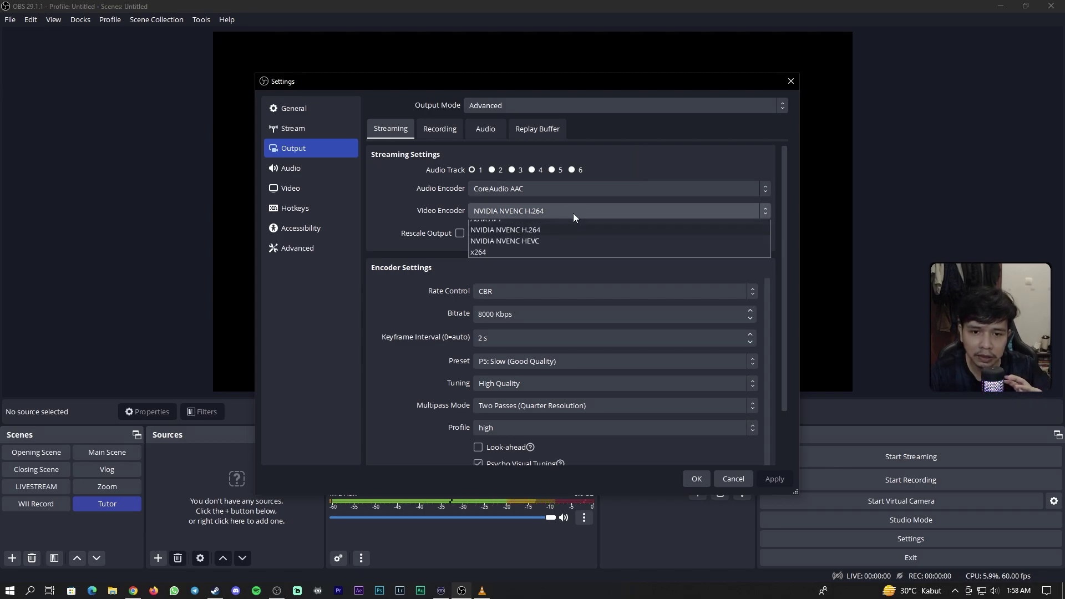
left_click(628, 158)
mouse_move(784, 210)
left_mouse_down()
mouse_move(781, 228)
mouse_move(778, 200)
left_mouse_up()
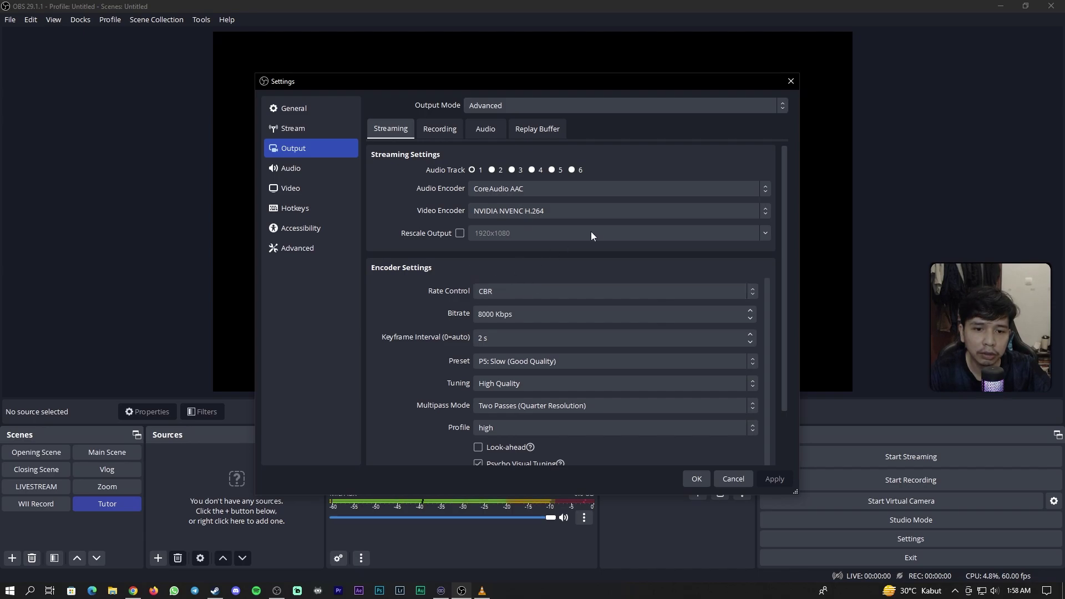
Examine the rate control choices in the streaming encoder settings, keeping CBR selected.
left_click(507, 289)
left_click(515, 291)
left_click(514, 292)
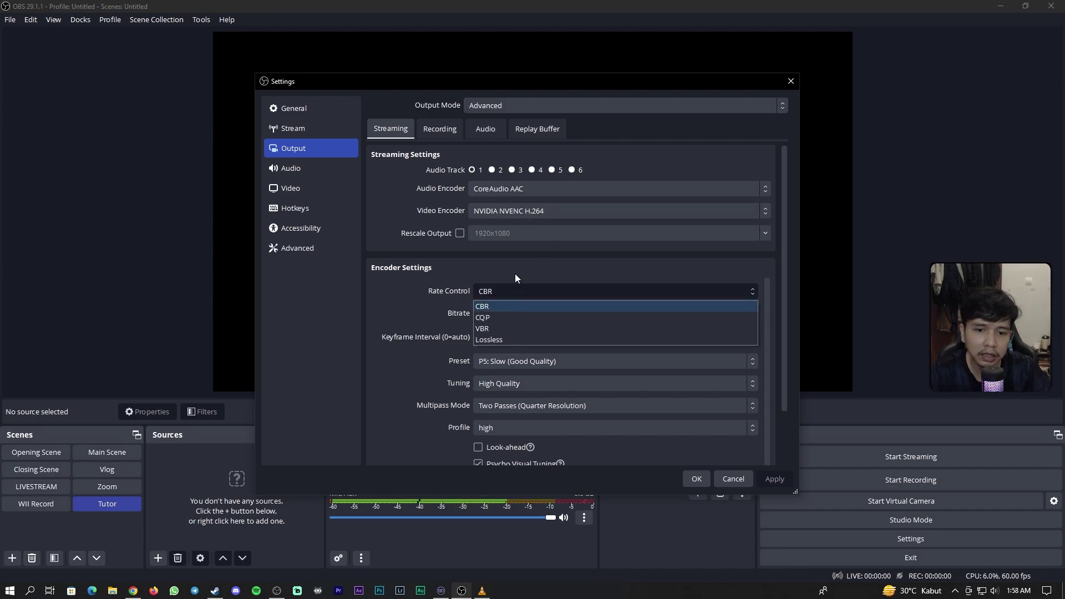
left_click(512, 291)
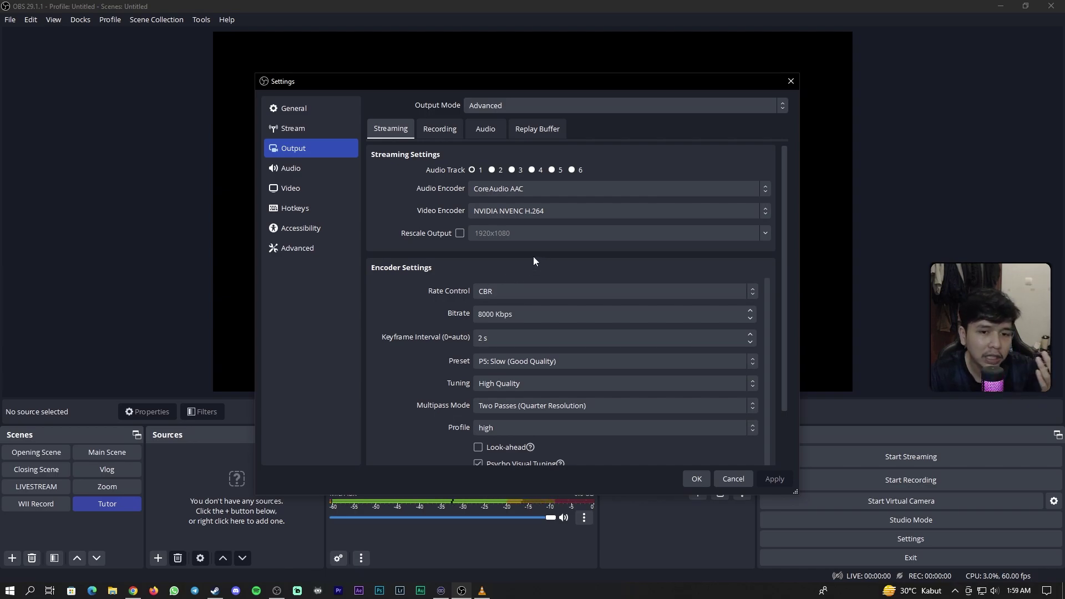
left_click(542, 290)
left_click(543, 286)
left_click(547, 288)
left_click(533, 287)
left_click(514, 291)
left_click(514, 290)
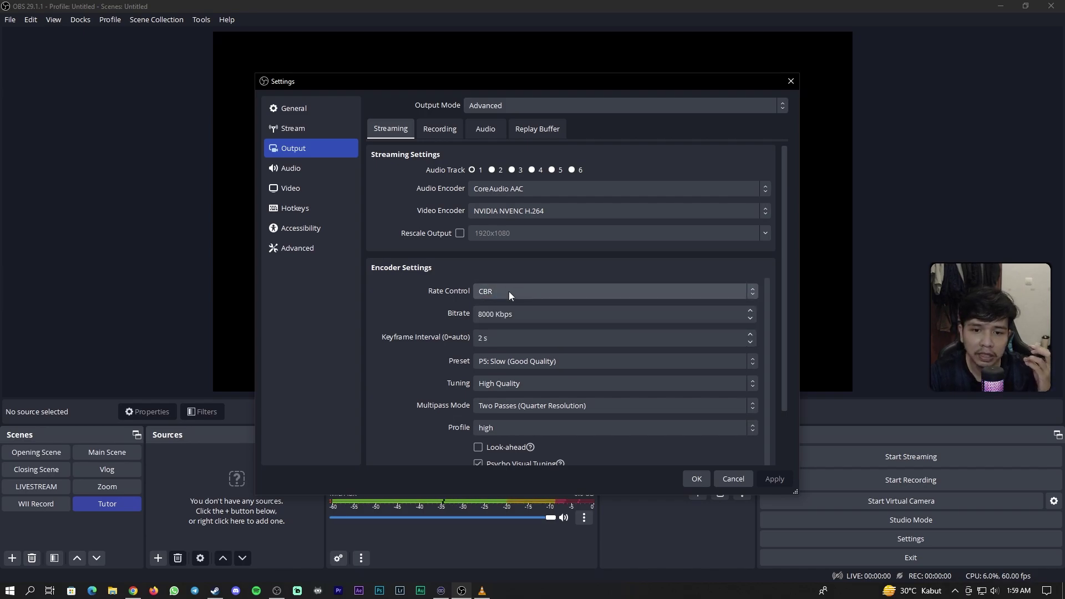
left_click(508, 292)
left_click(509, 292)
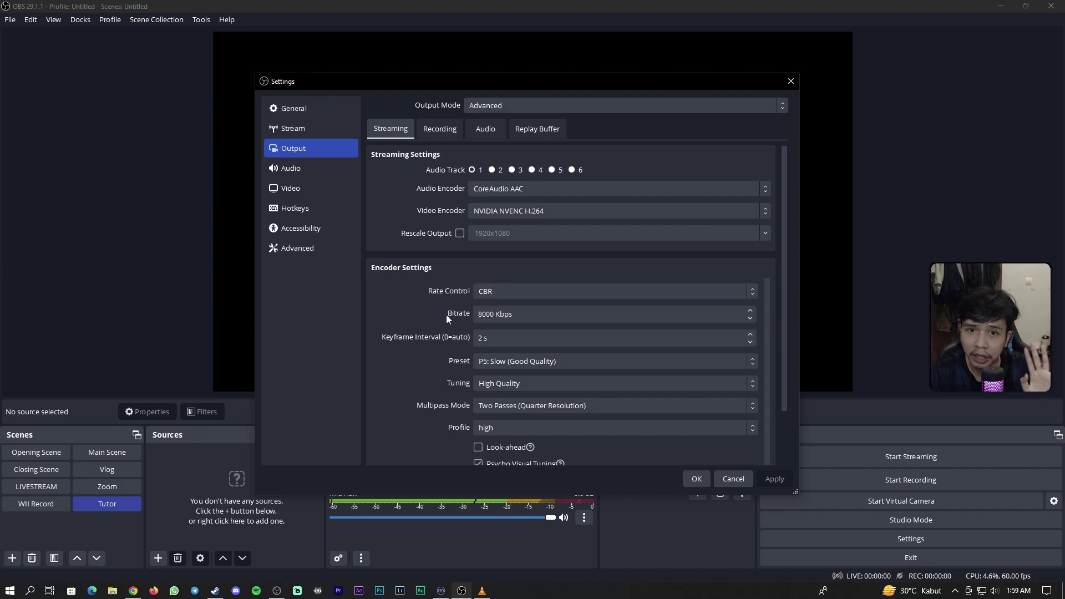
Switch to Chrome and find the streaming bitrate and FPS guide in Movavi's article on the best OBS recording settings.
left_click(134, 590)
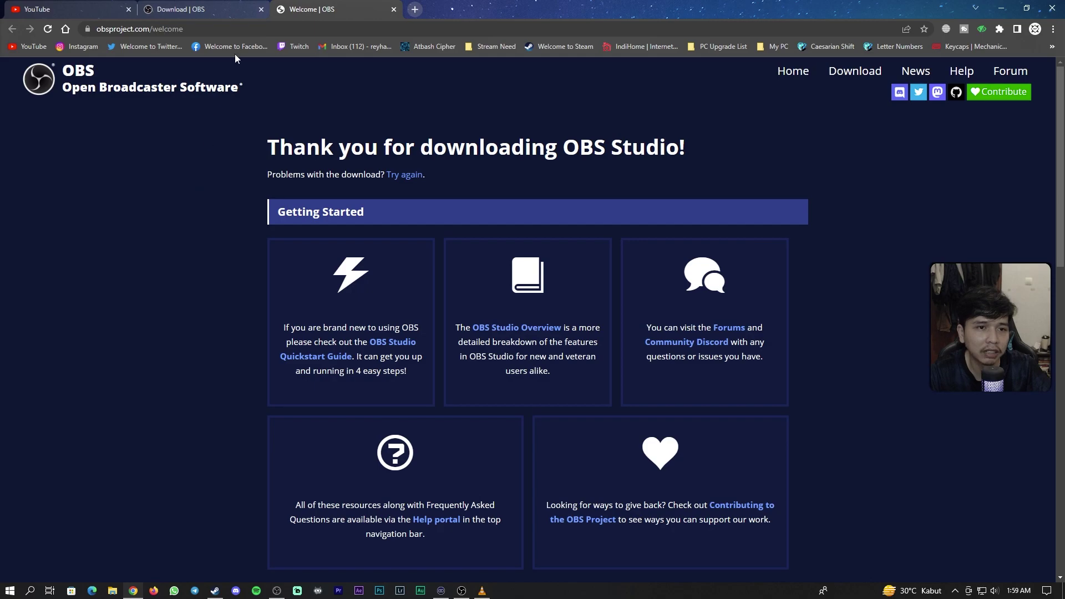
left_click(415, 8)
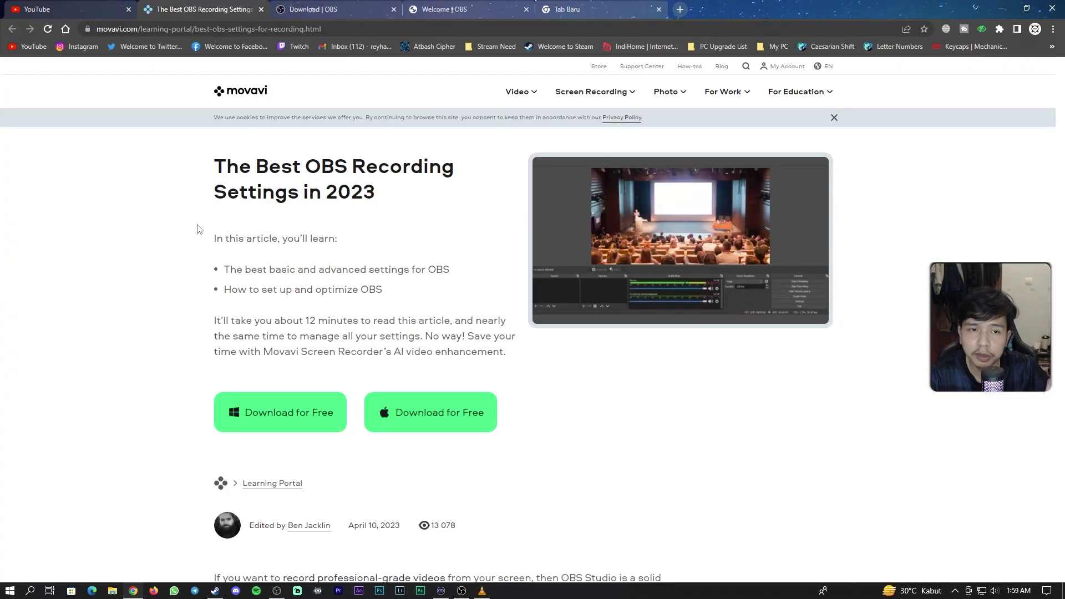
scroll(246, 295, "down", 20)
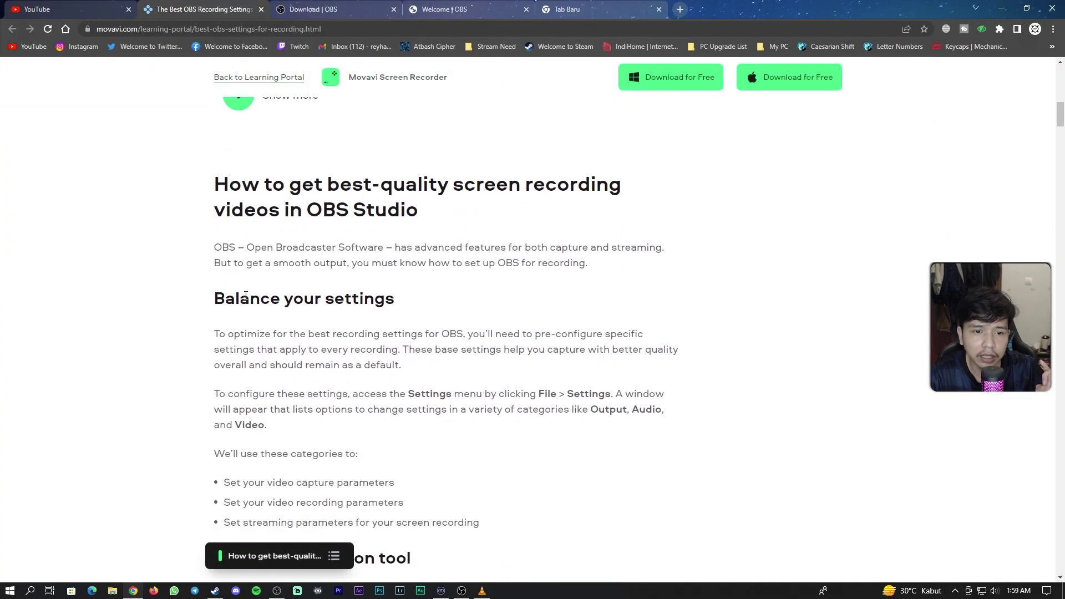
scroll(246, 295, "down", 15)
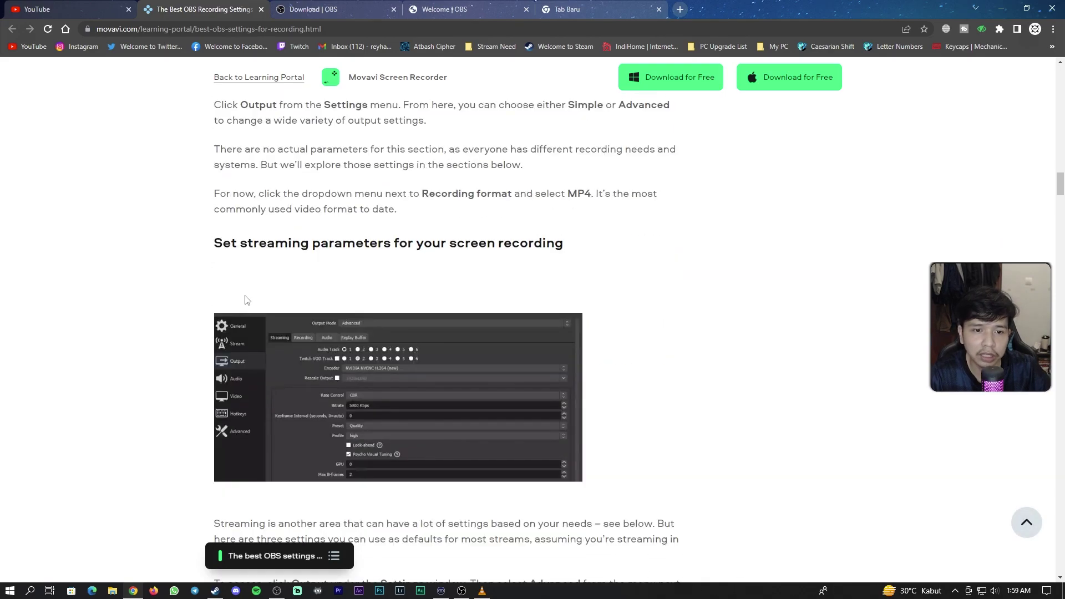
scroll(246, 299, "down", 20)
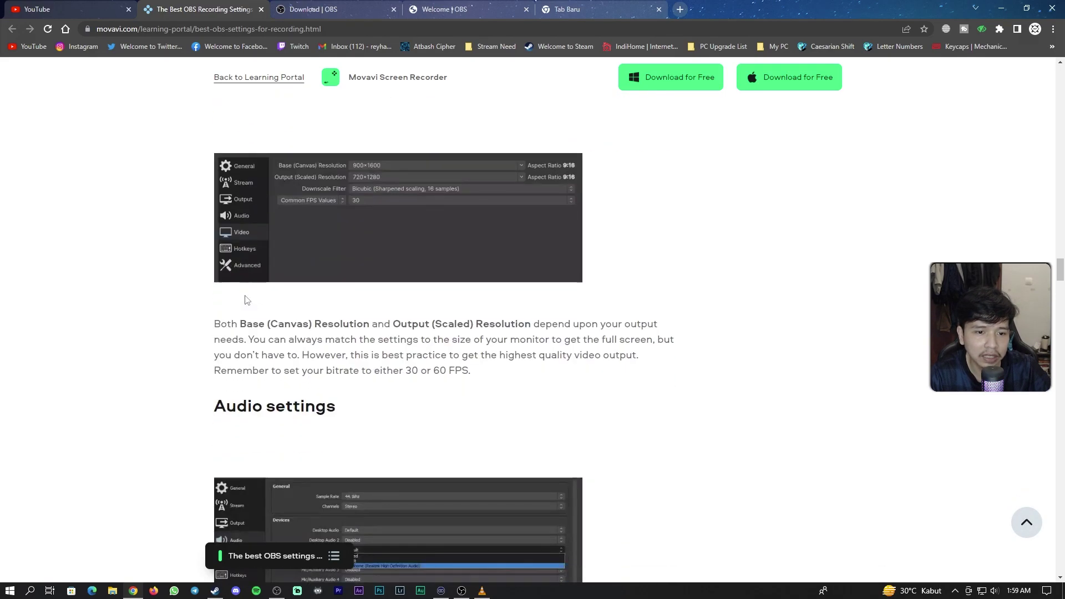
scroll(246, 296, "down", 15)
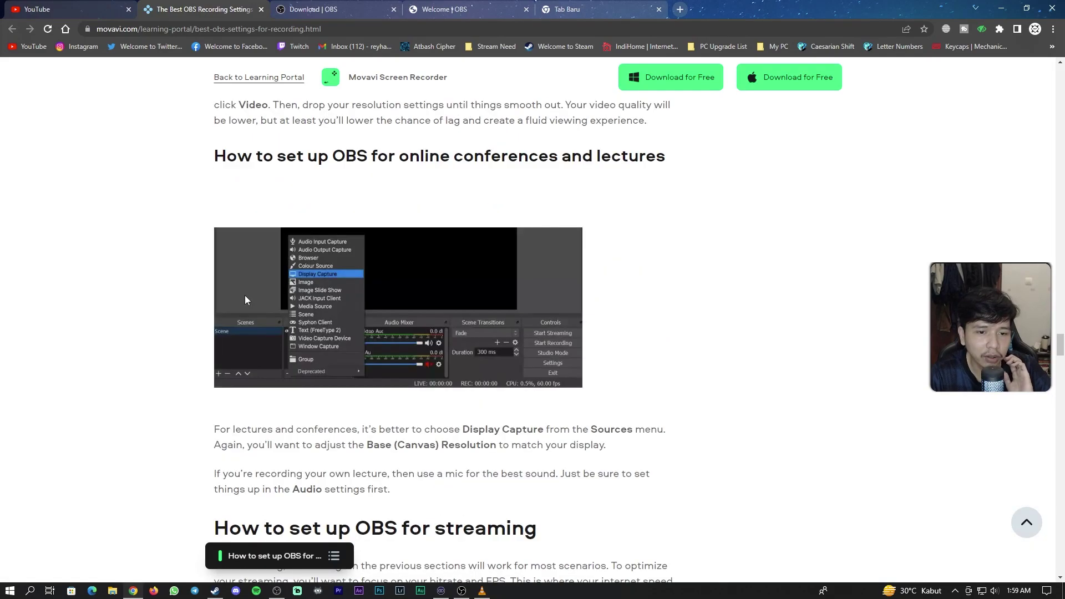
scroll(246, 299, "down", 1)
scroll(250, 303, "up", 1)
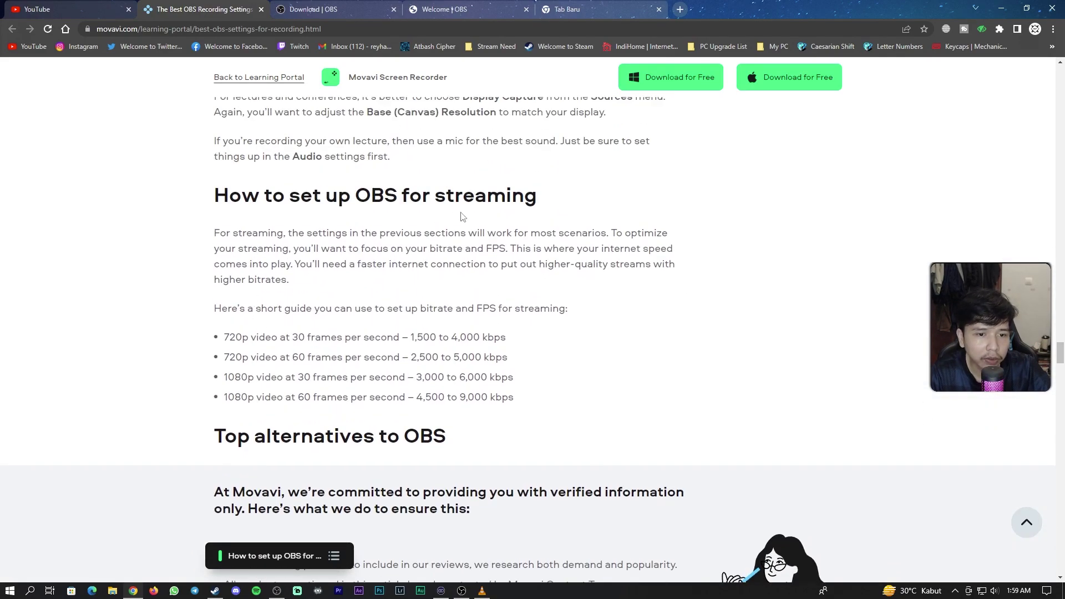
scroll(247, 269, "down", 2)
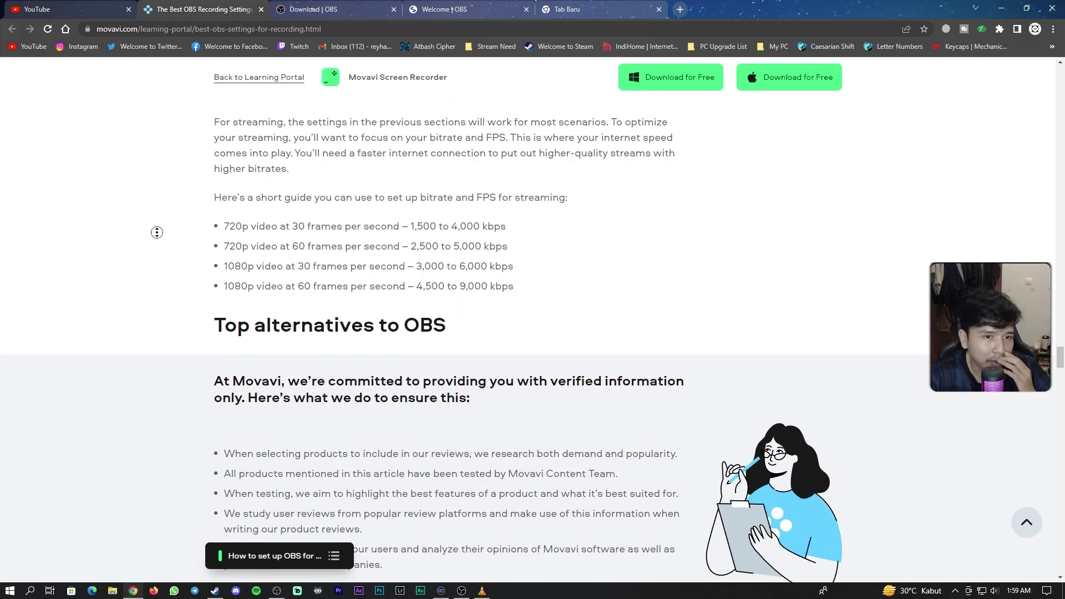
scroll(150, 200, "up", 2)
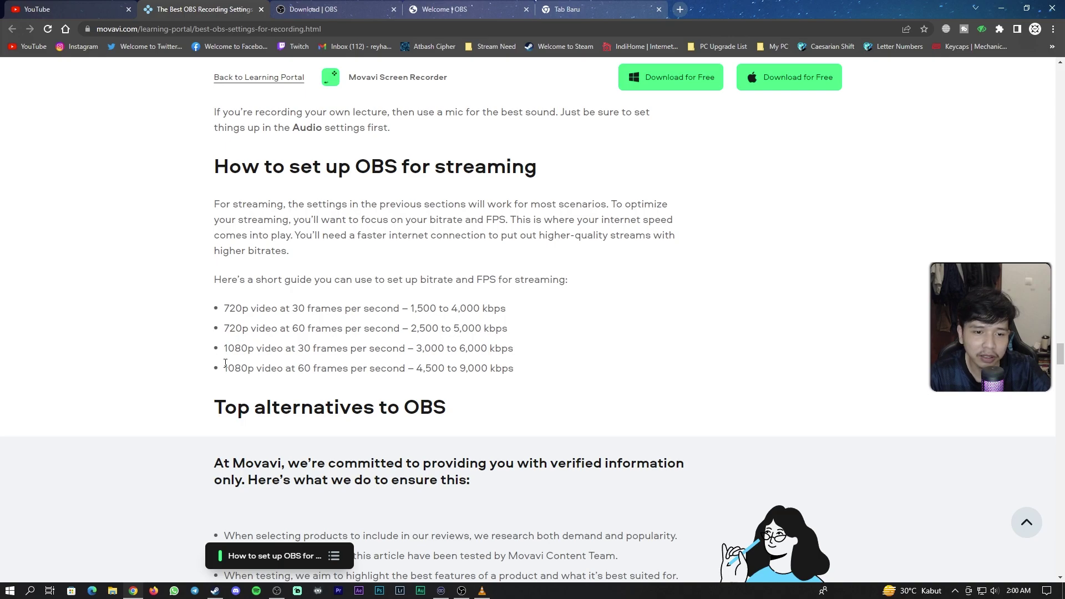
Examine the article's recommended streaming bitrate range for 1080p video at 60 frames per second.
left_click_drag(418, 370, 444, 370)
double_click(478, 370)
left_click(422, 372)
double_click(483, 370)
left_click(468, 370)
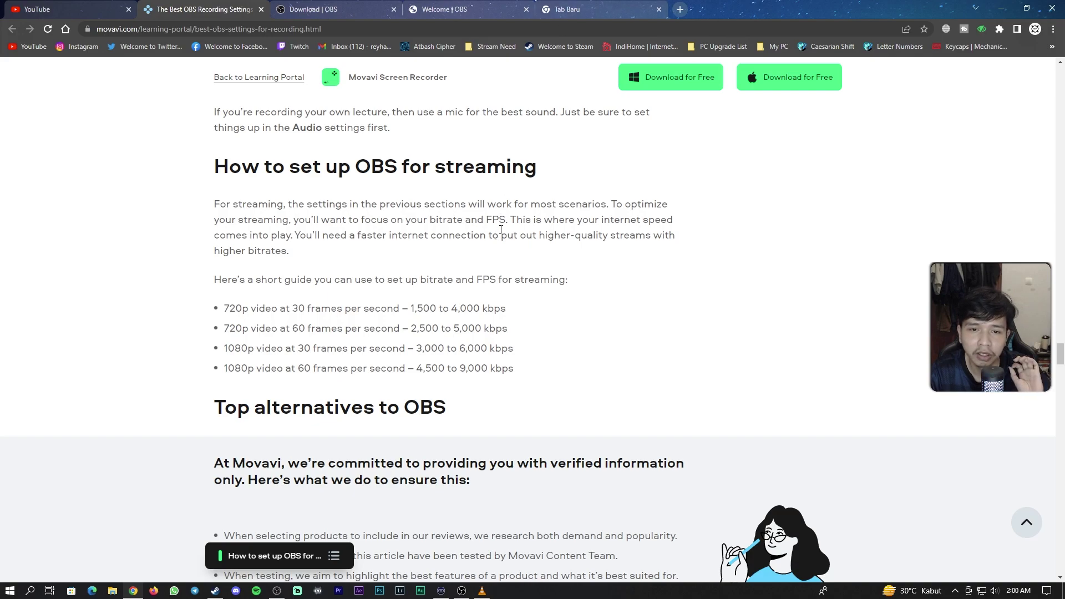
Open speedtest.net in the empty browser tab.
left_click(564, 5)
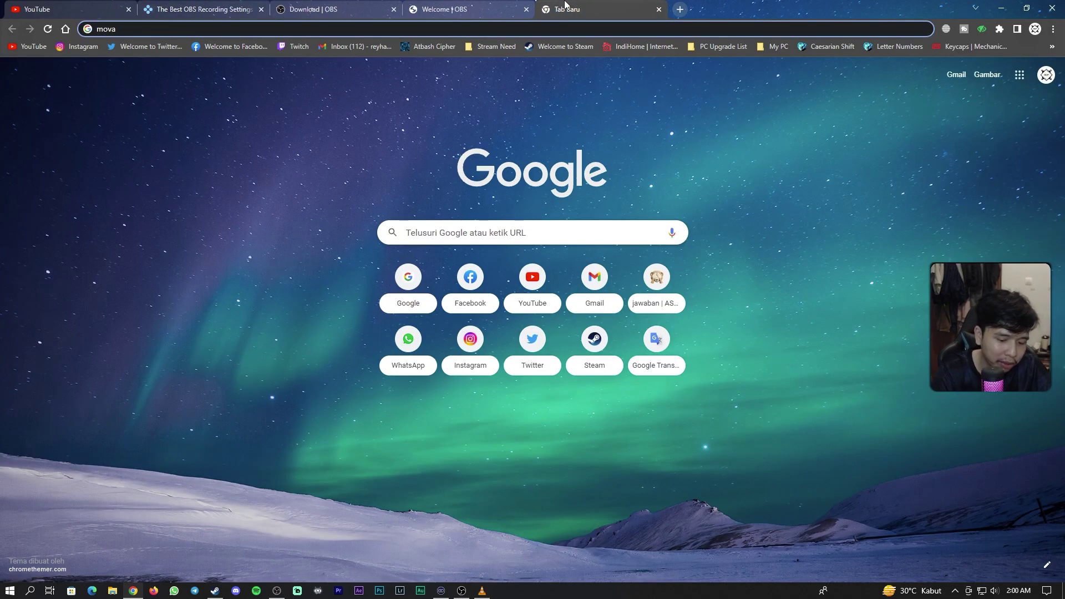
type("spee")
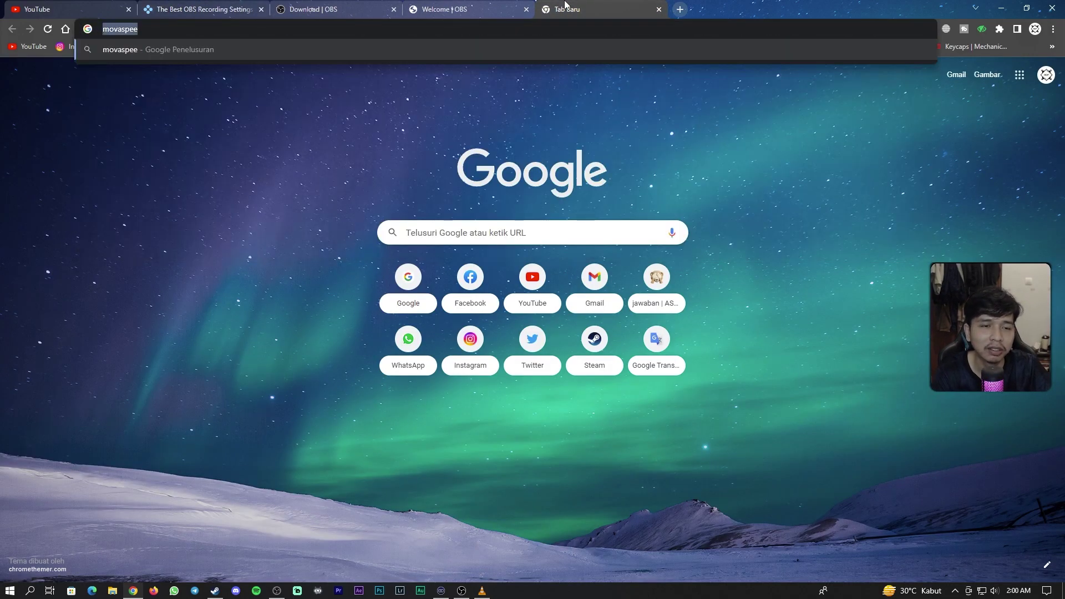
key("ctrl+a")
type("speed")
key("Return")
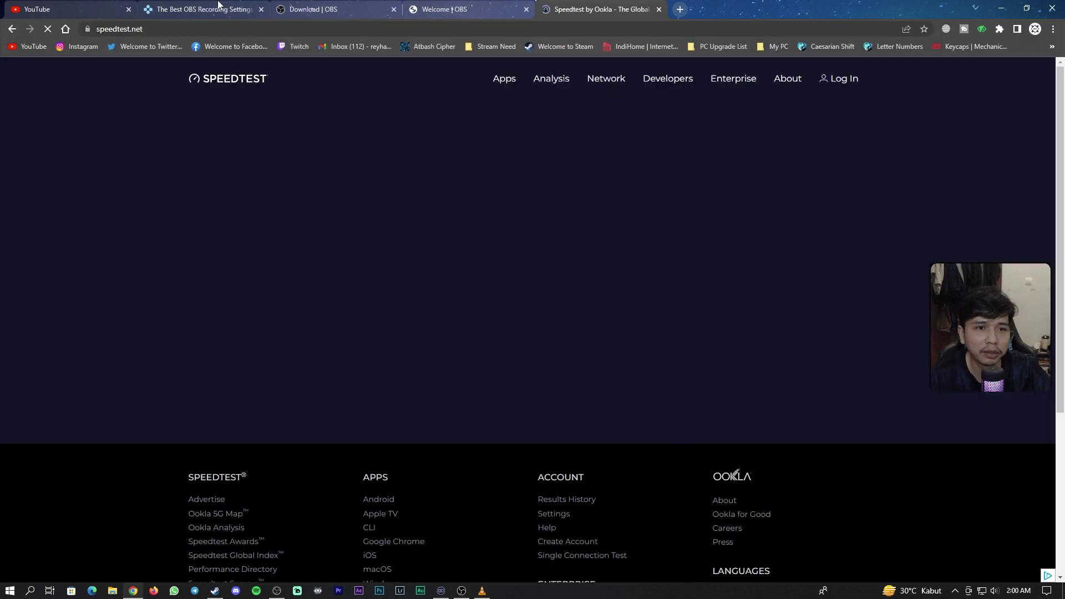
Run the Speedtest on the internet connection and check the measured upload speed.
left_click(218, 7)
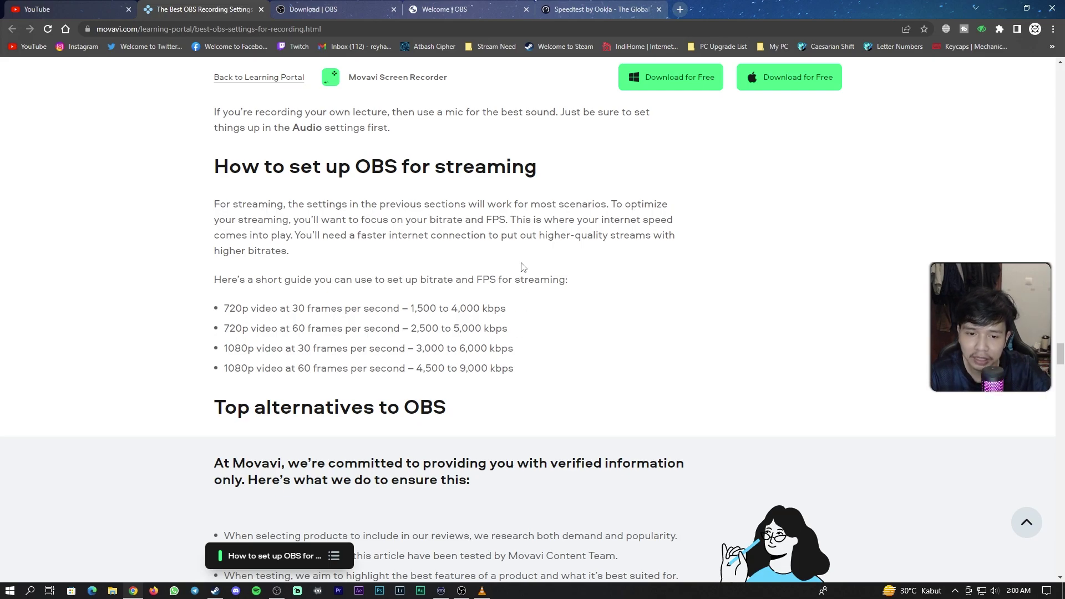
left_click(594, 6)
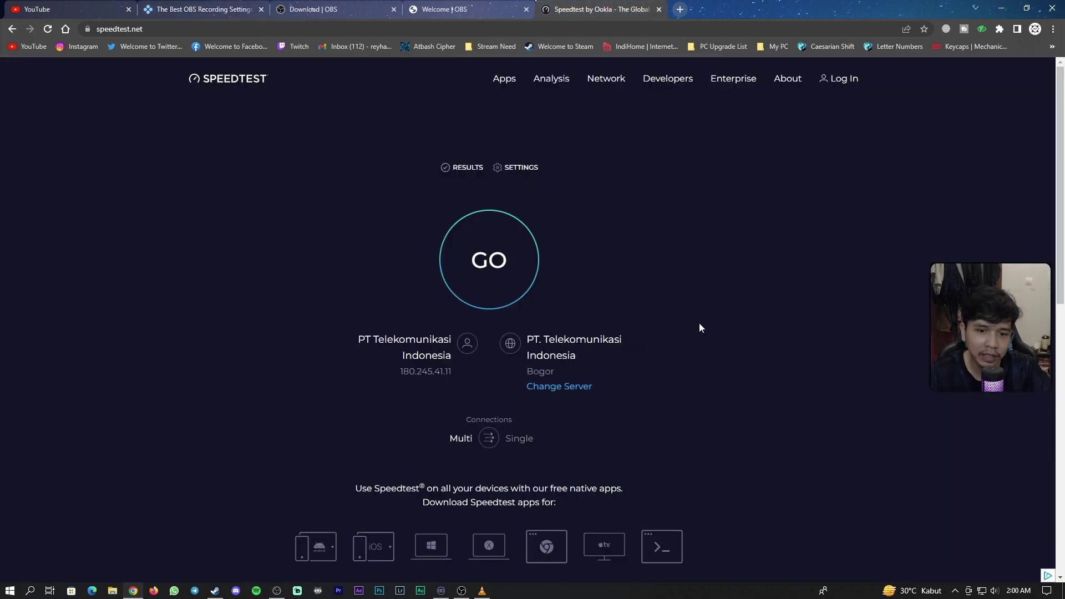
left_click(186, 7)
left_click(608, 7)
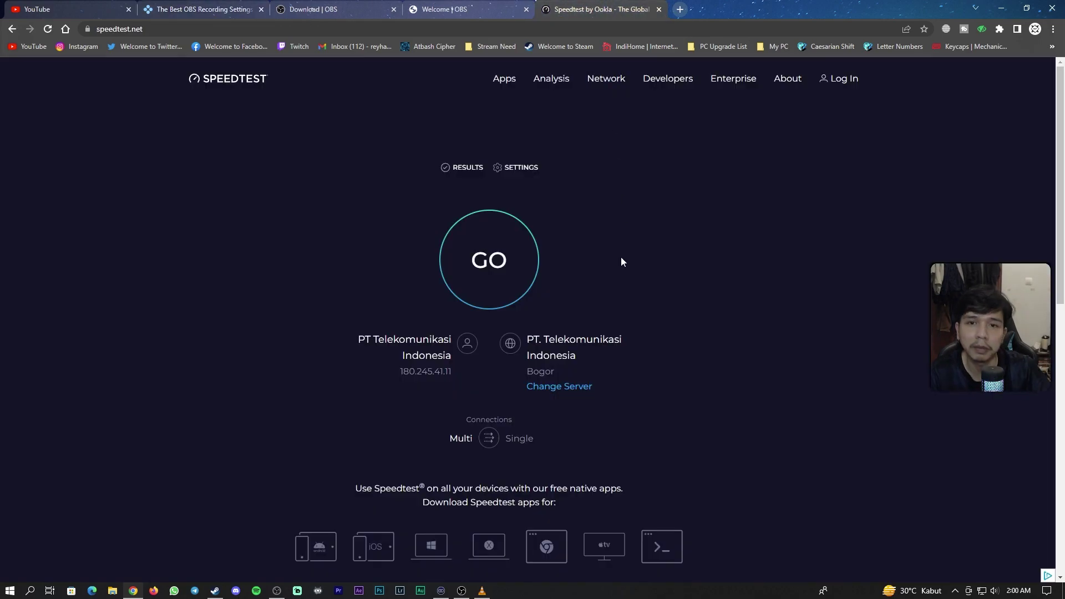
left_click(472, 258)
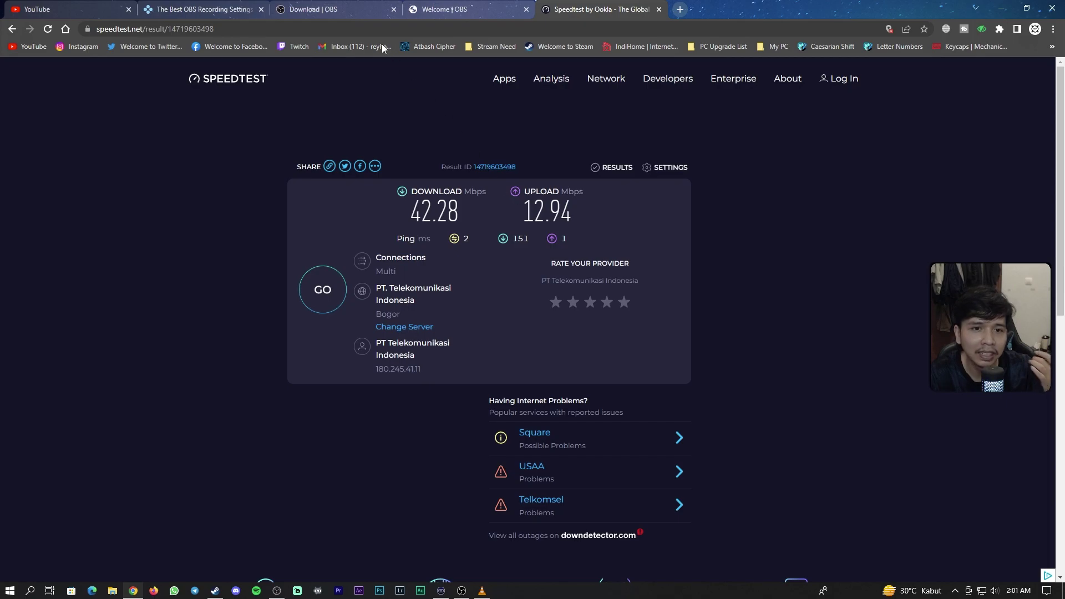
left_click_drag(524, 191, 574, 214)
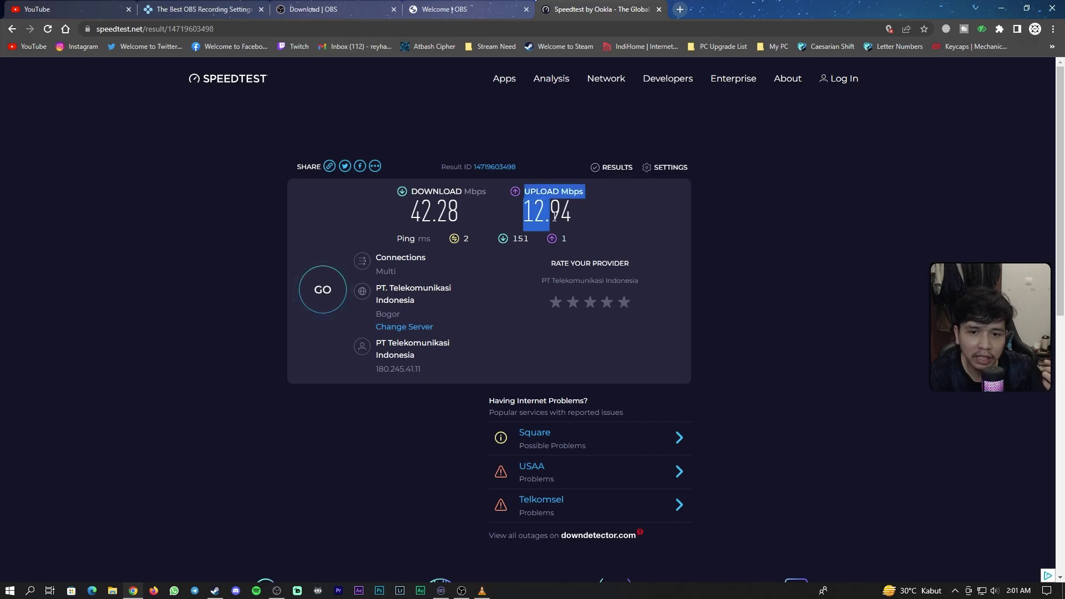
left_click(570, 213)
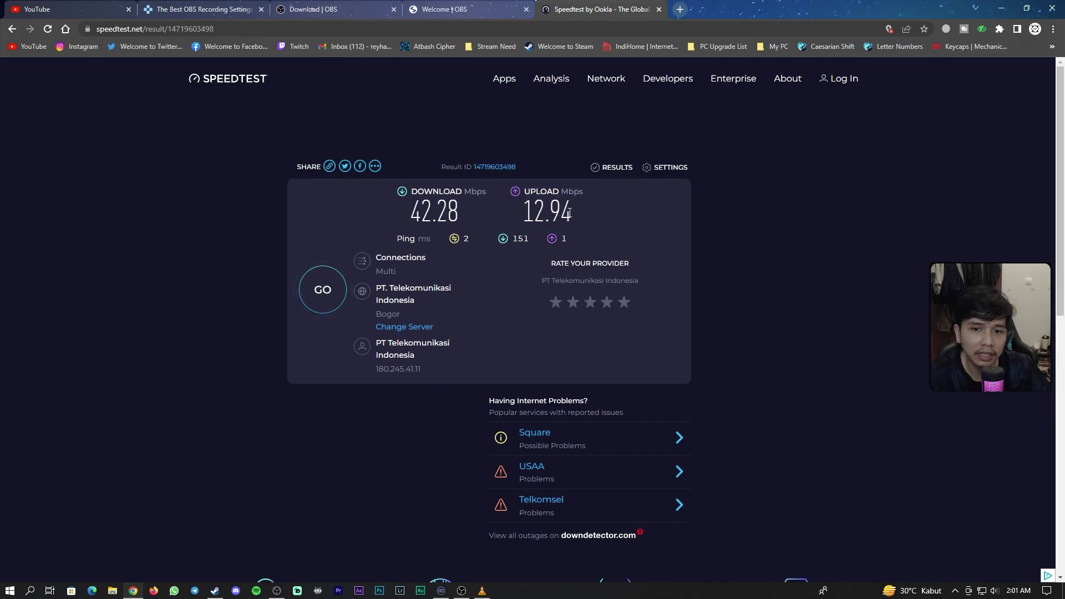
Recheck the 1080p at 60 fps bitrate recommendation in the Movavi article and return to the OBS settings.
left_click(209, 6)
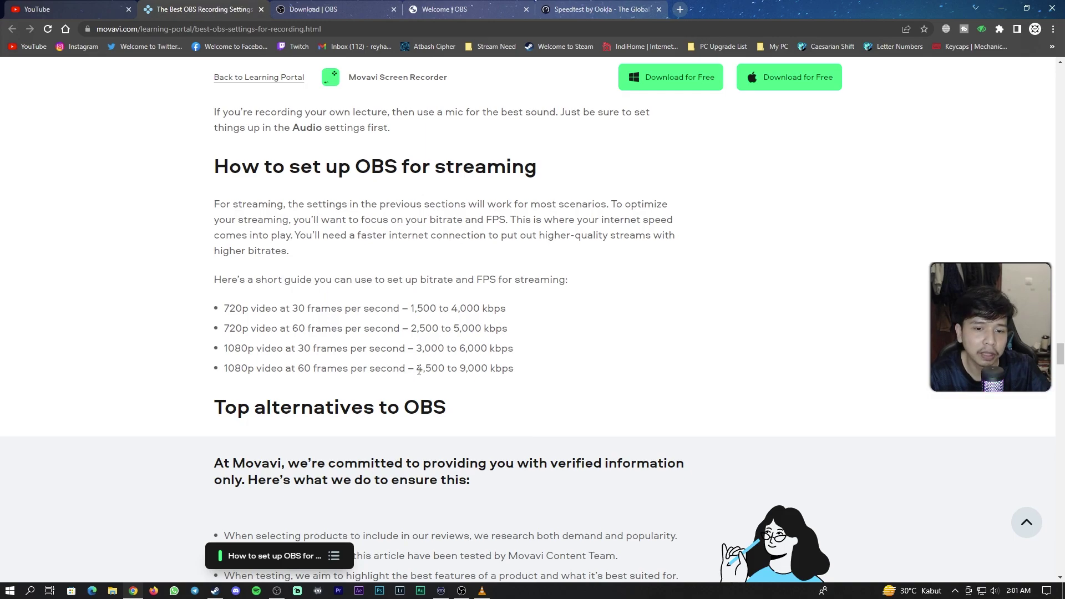
left_click_drag(417, 369, 425, 369)
left_click_drag(224, 369, 319, 370)
left_click(477, 380)
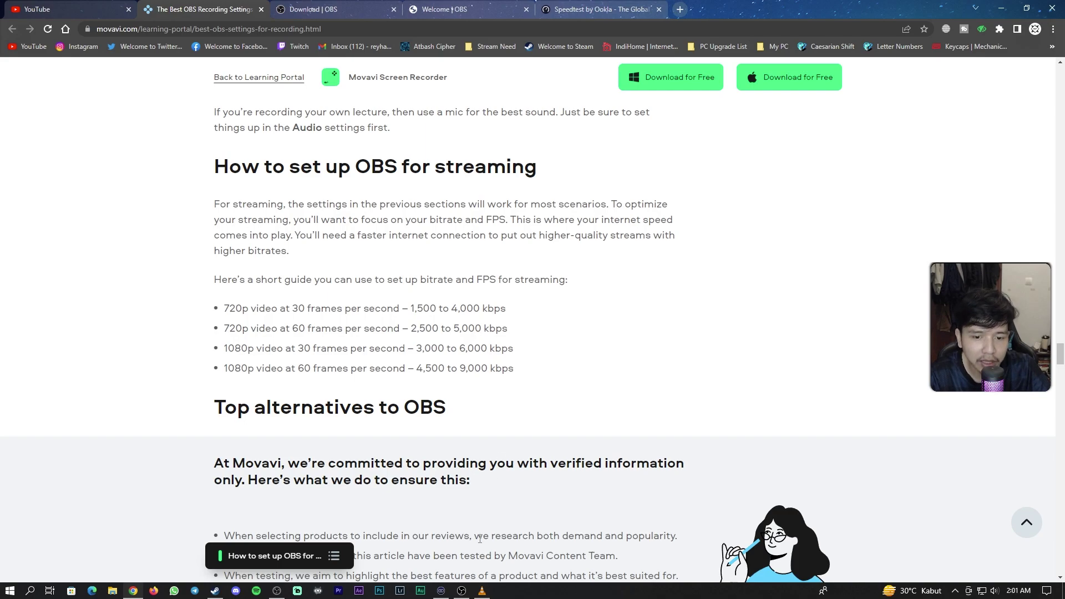
left_click(462, 590)
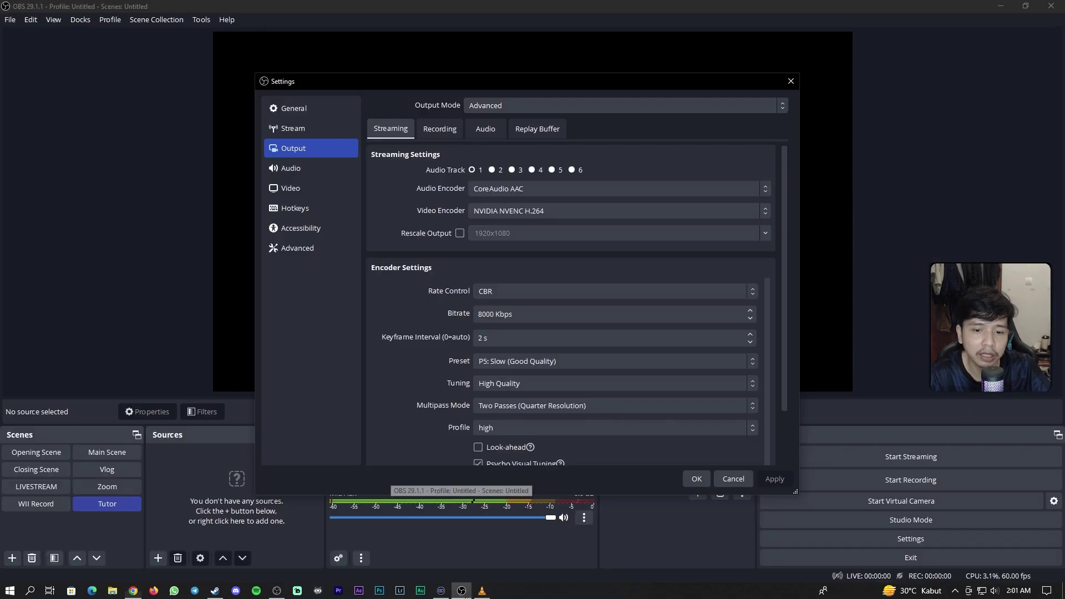
Compare the streaming bitrate setting in OBS with the Movavi article's bitrate and FPS guide in the browser.
left_click(491, 311)
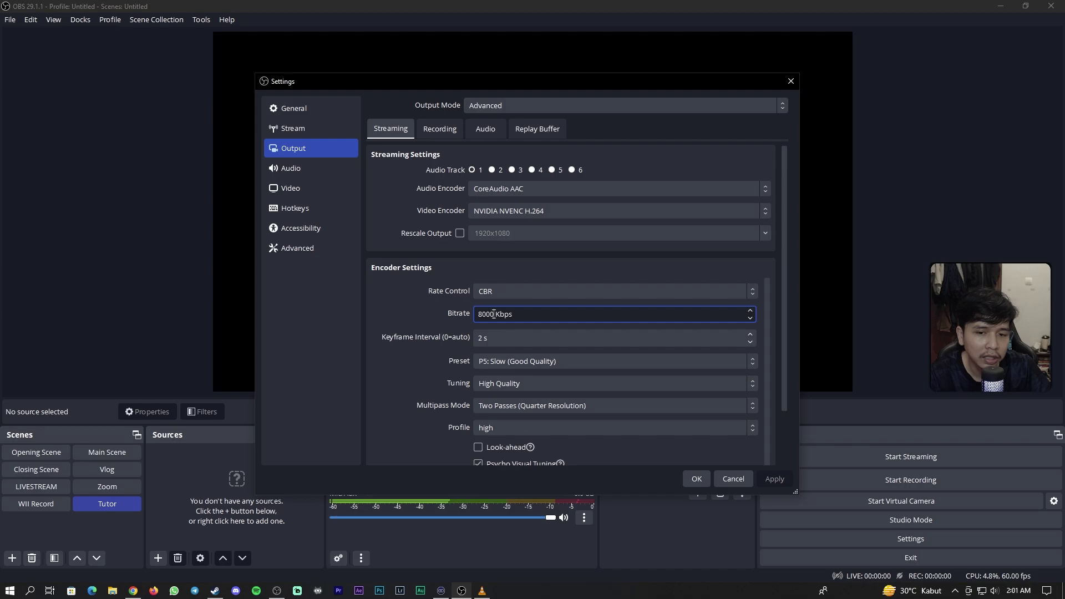
mouse_move(132, 593)
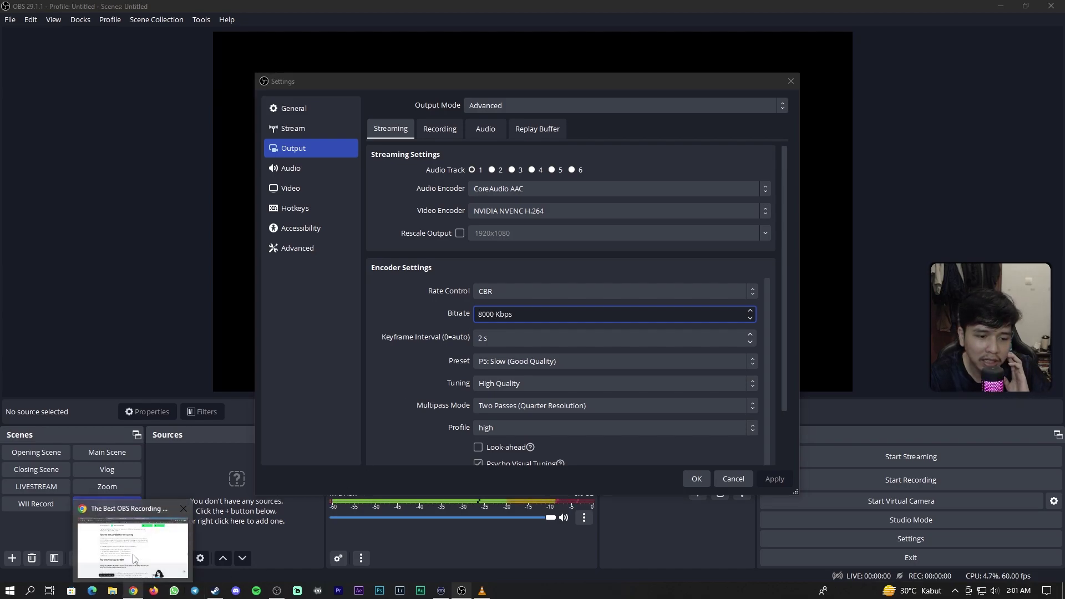
left_click(135, 558)
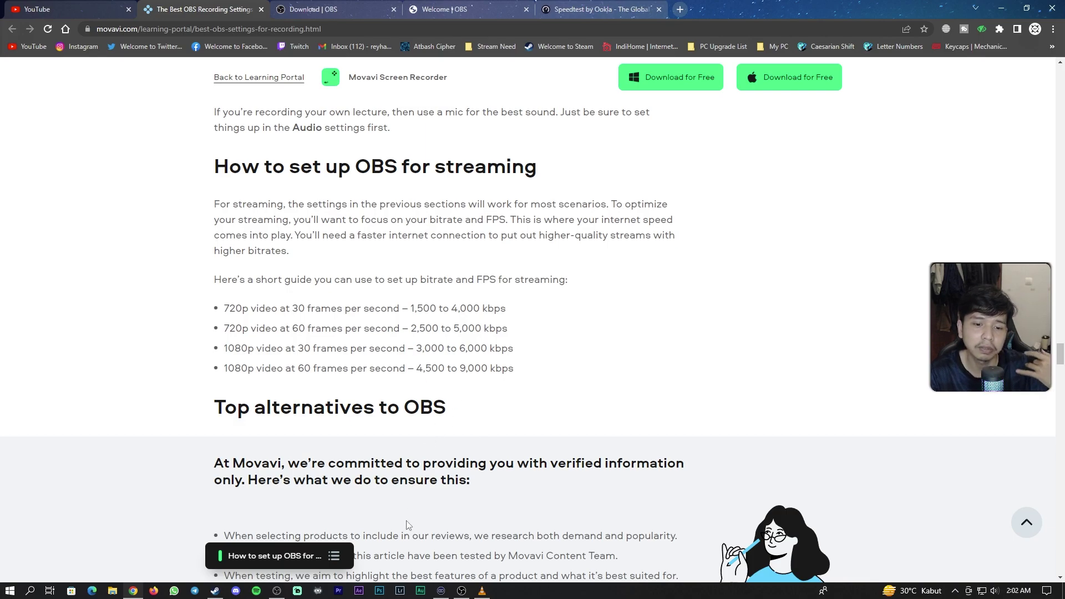
mouse_move(463, 592)
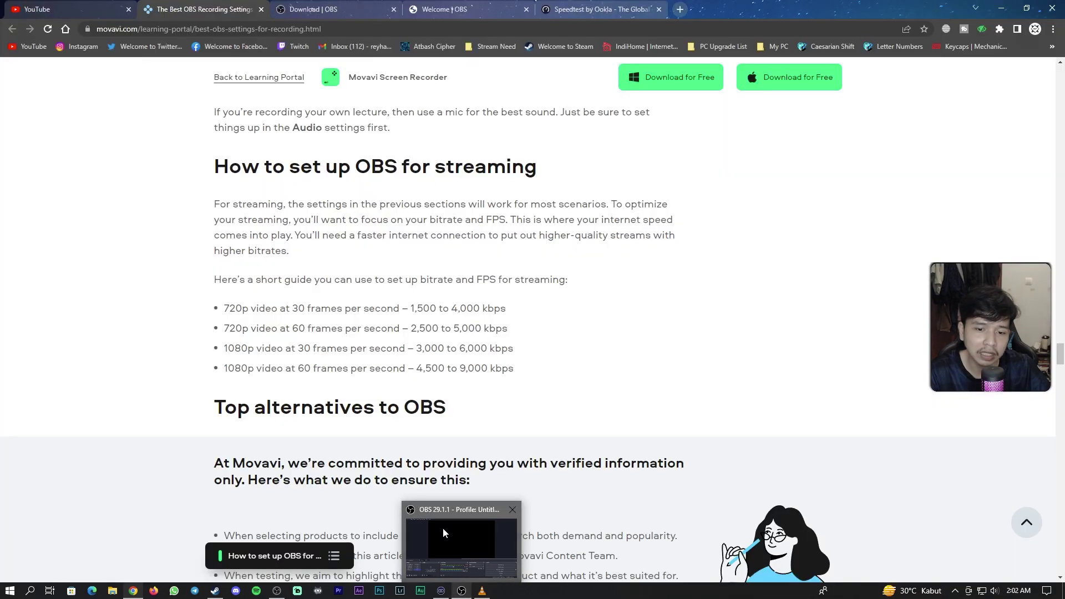
left_click(443, 528)
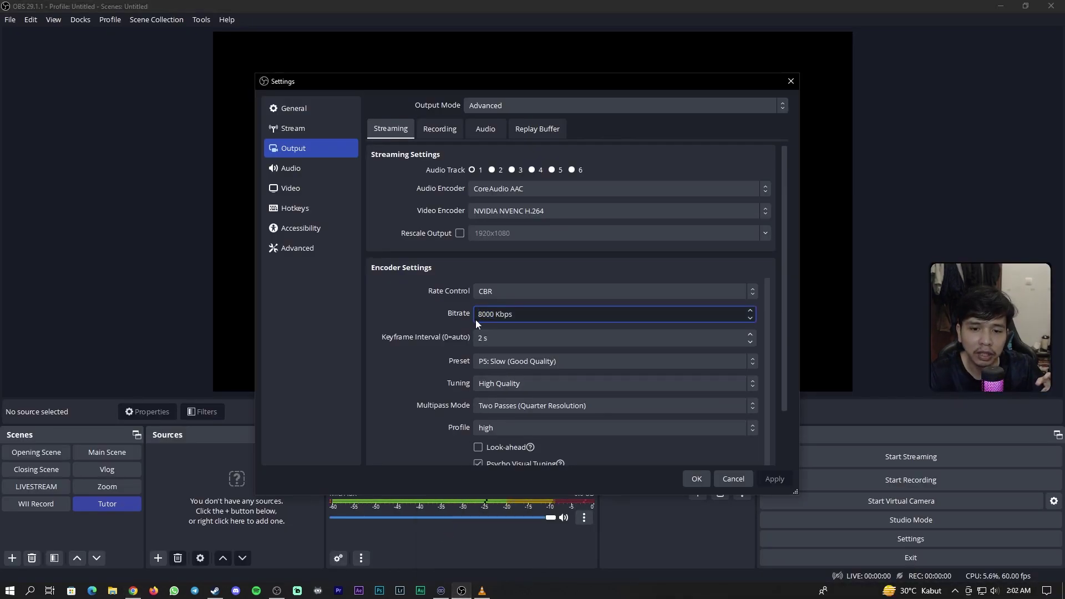
left_click(131, 593)
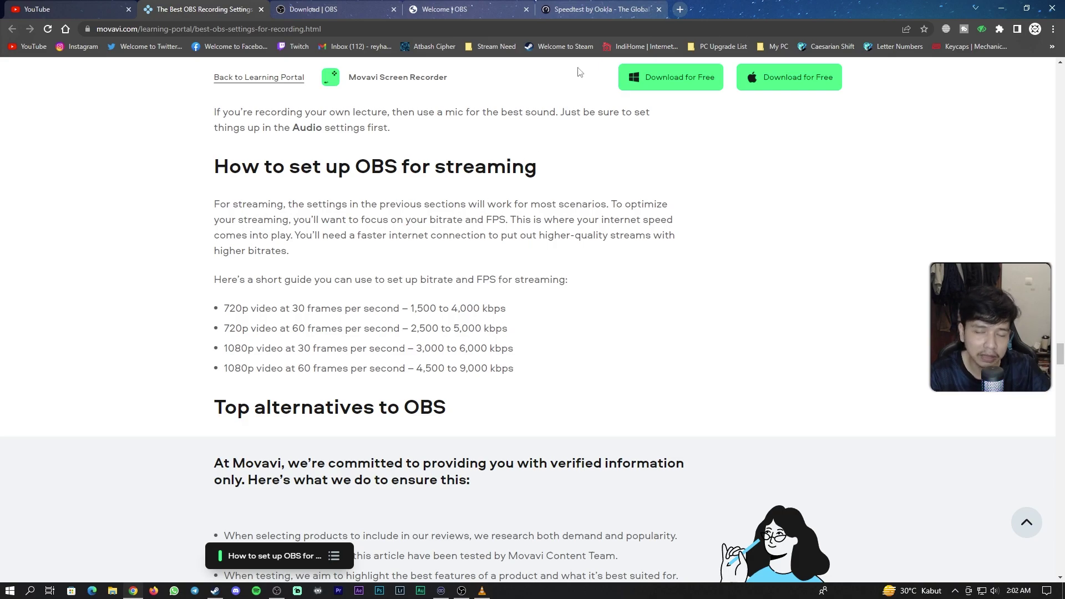
mouse_move(603, 4)
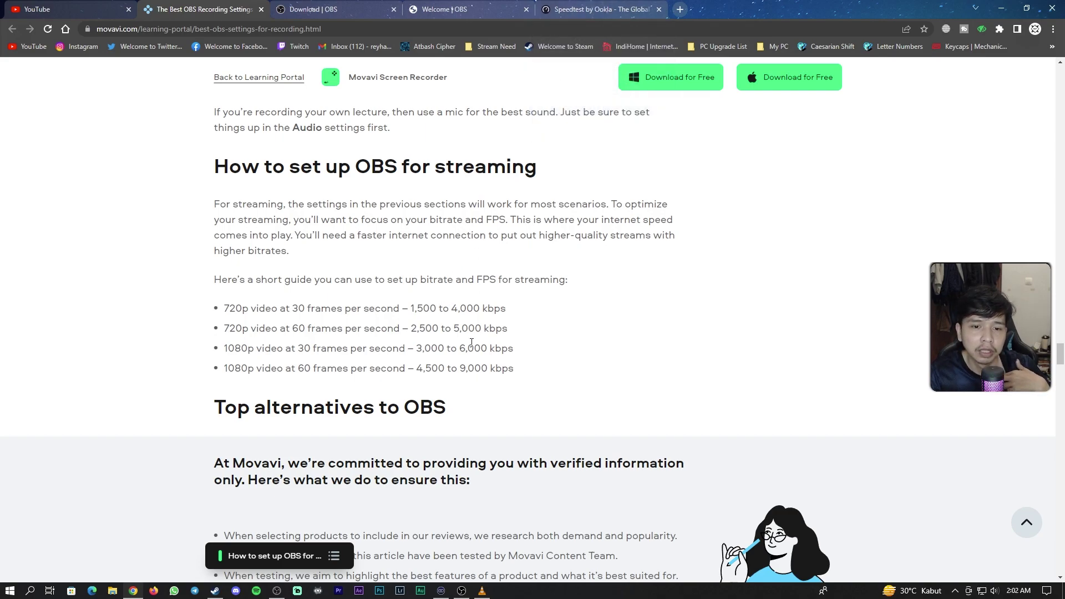
scroll(471, 381, "down", 2)
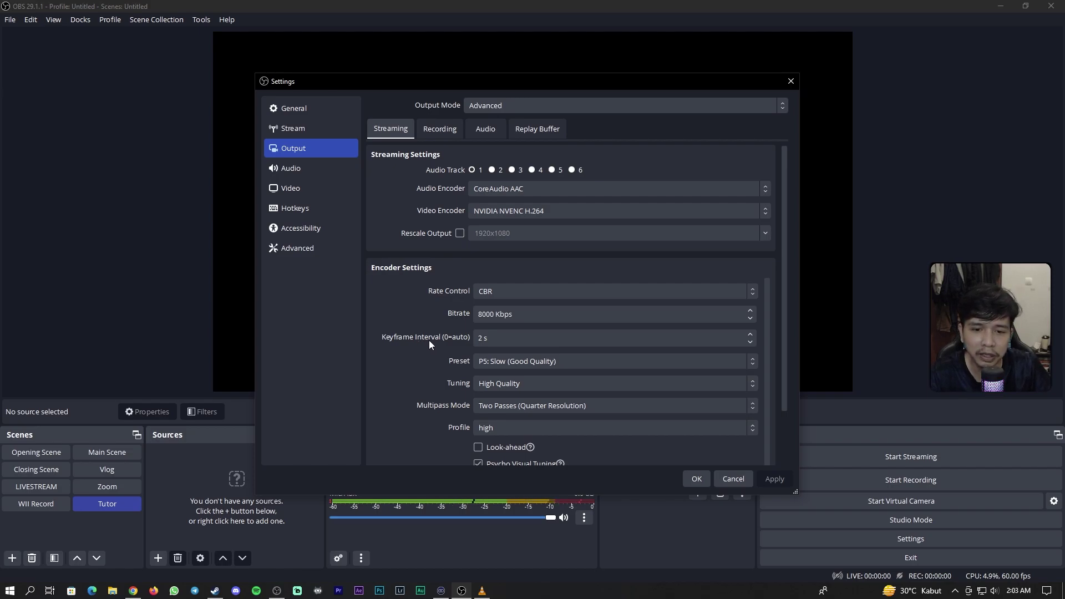
Review the remaining streaming encoder settings, from the rate control through the maximum B-frames.
scroll(768, 355, "down", 1)
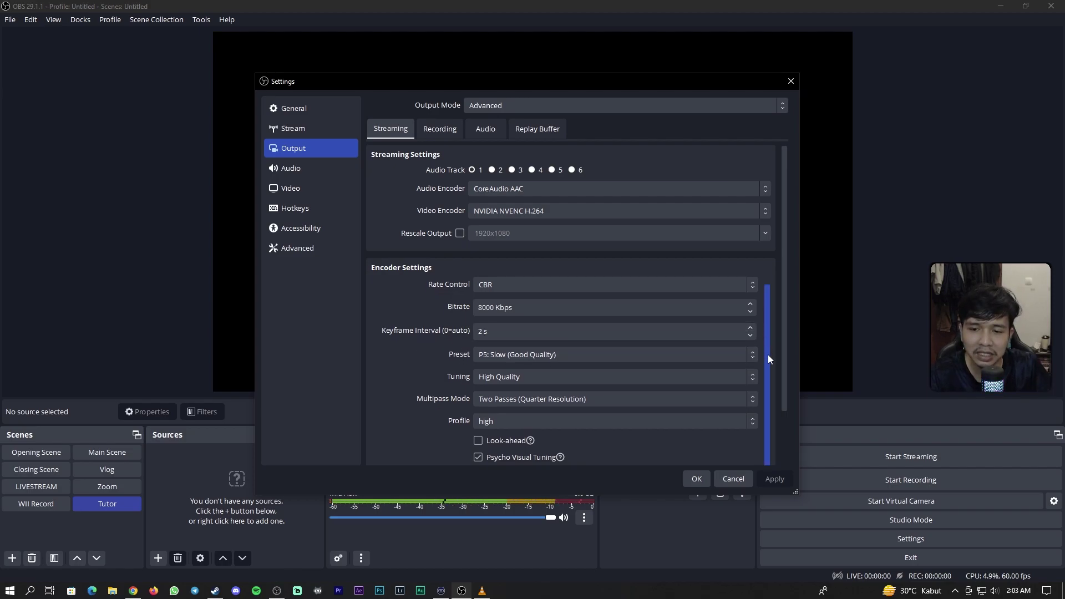
scroll(783, 361, "down", 1)
left_click_drag(784, 364, 775, 406)
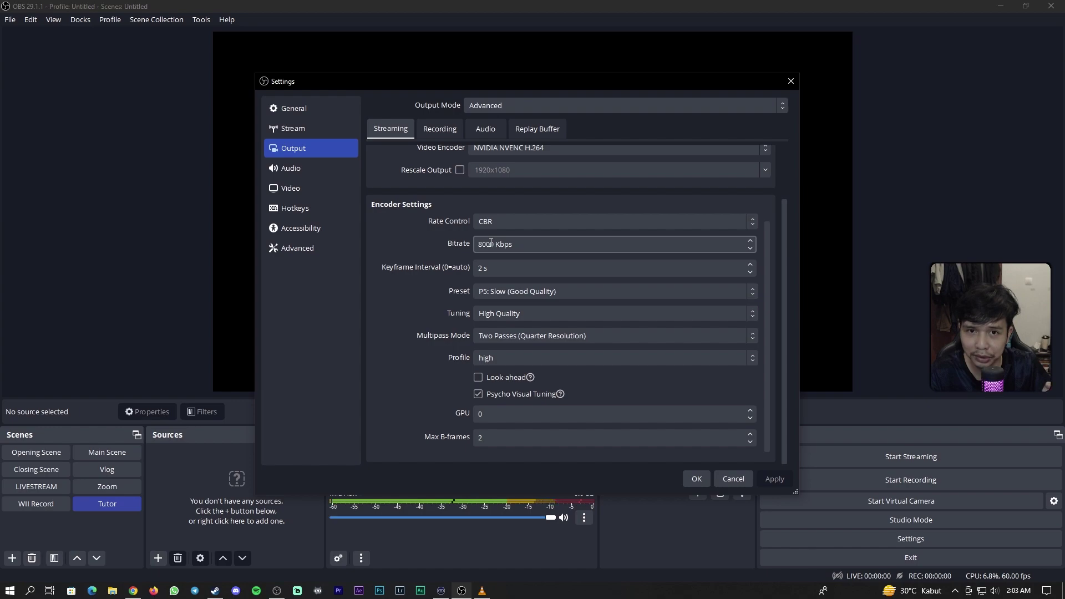
left_click_drag(776, 285, 773, 214)
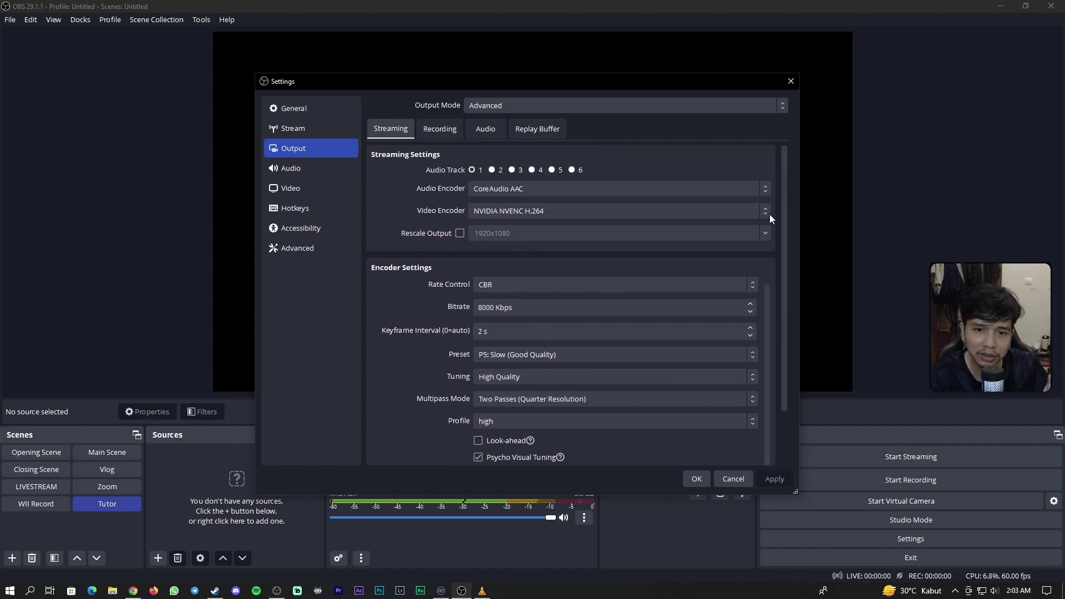
left_click_drag(779, 254, 772, 314)
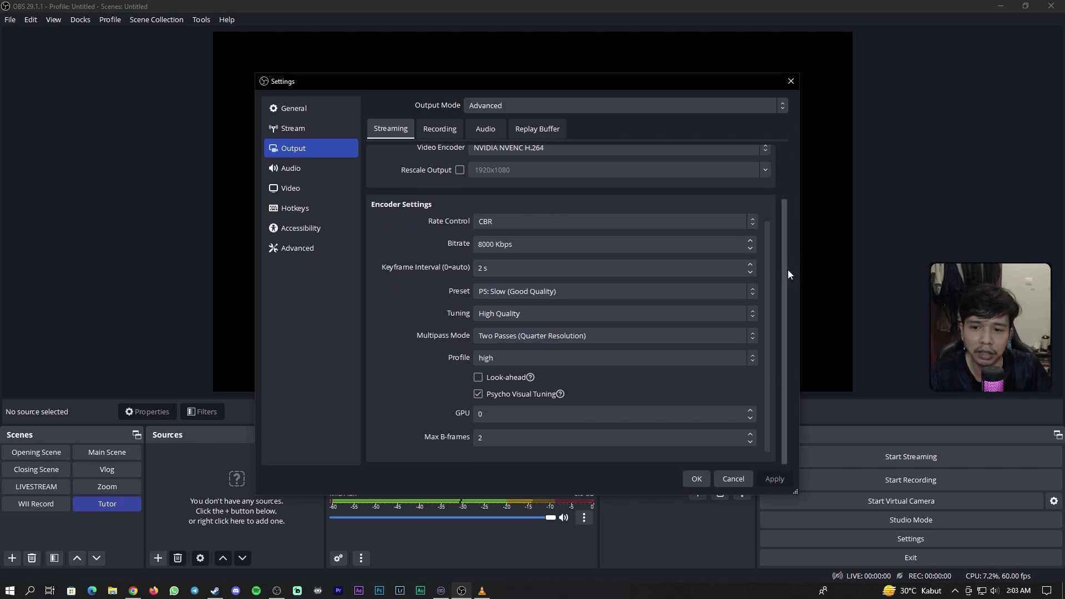
left_click_drag(787, 269, 786, 219)
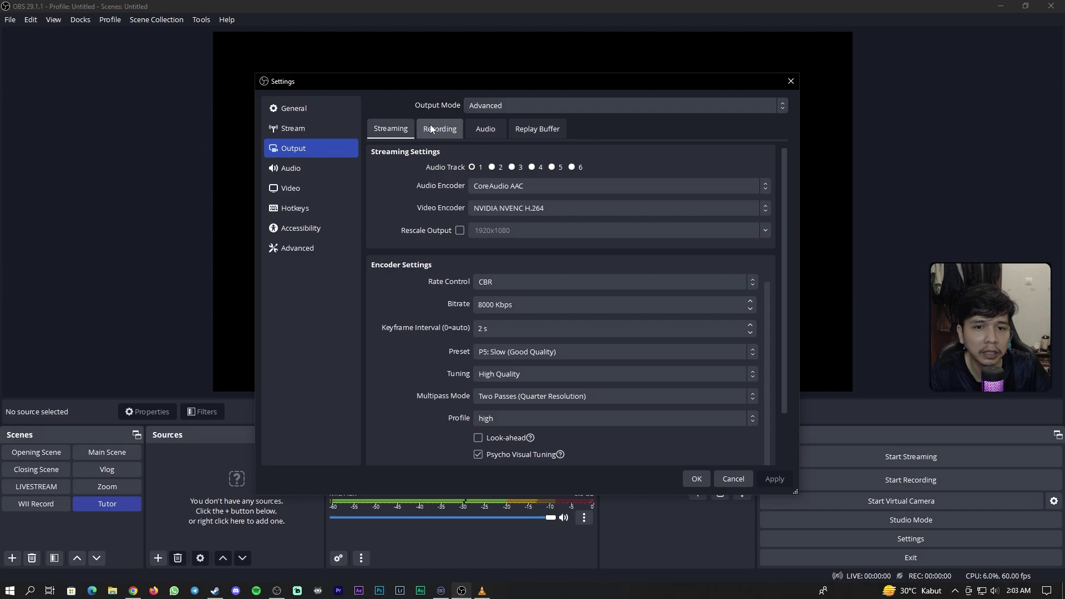
Open the Stream settings and review the available streaming services and YouTube ingest servers.
left_click(319, 130)
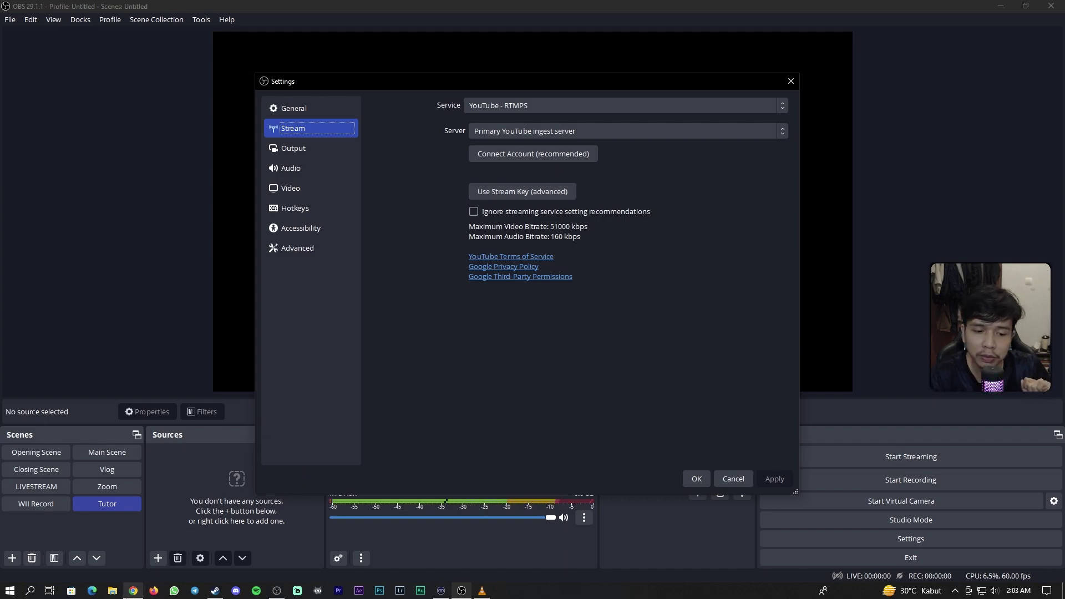
mouse_move(133, 590)
left_click(117, 546)
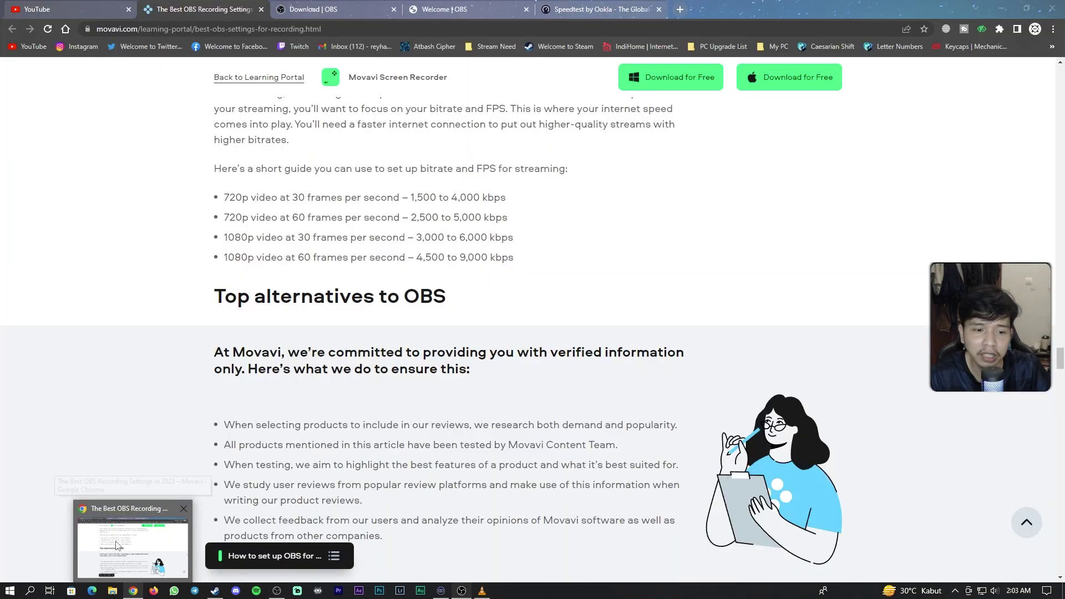
left_click(183, 508)
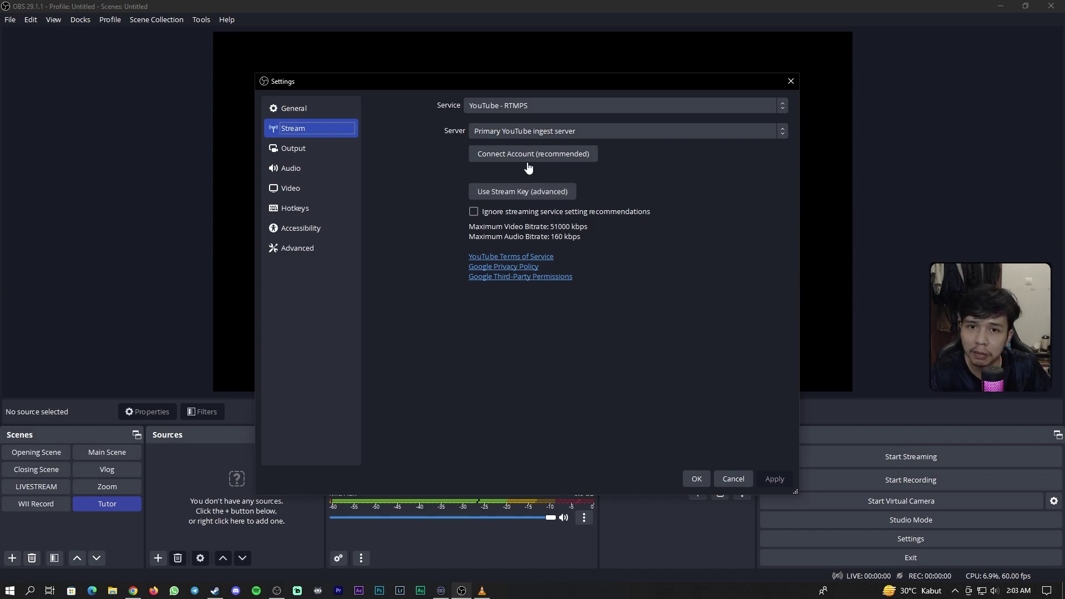
left_click(510, 110)
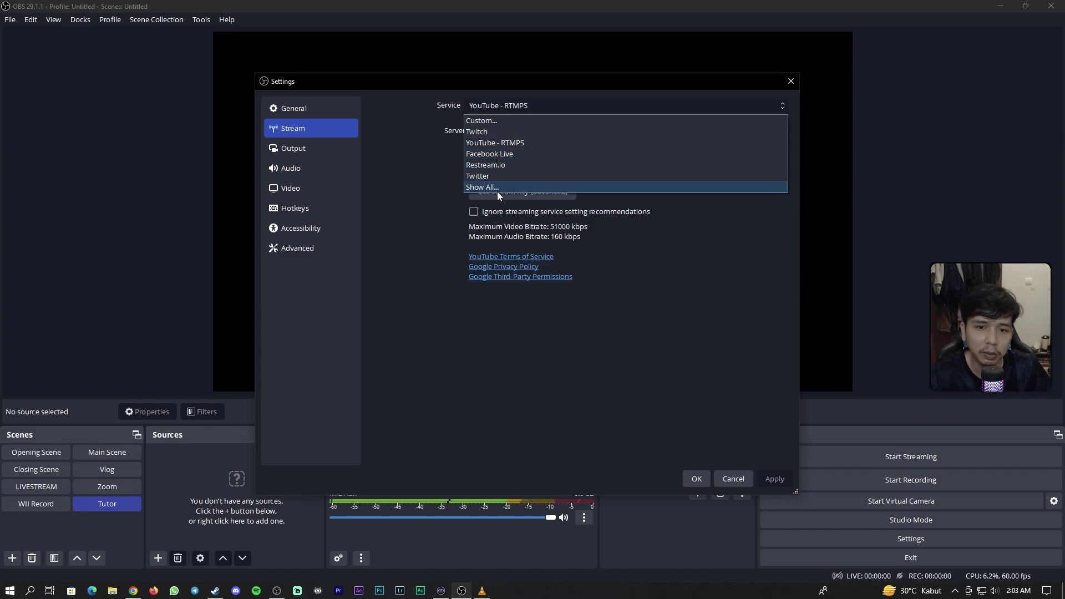
left_click(492, 108)
left_click(515, 131)
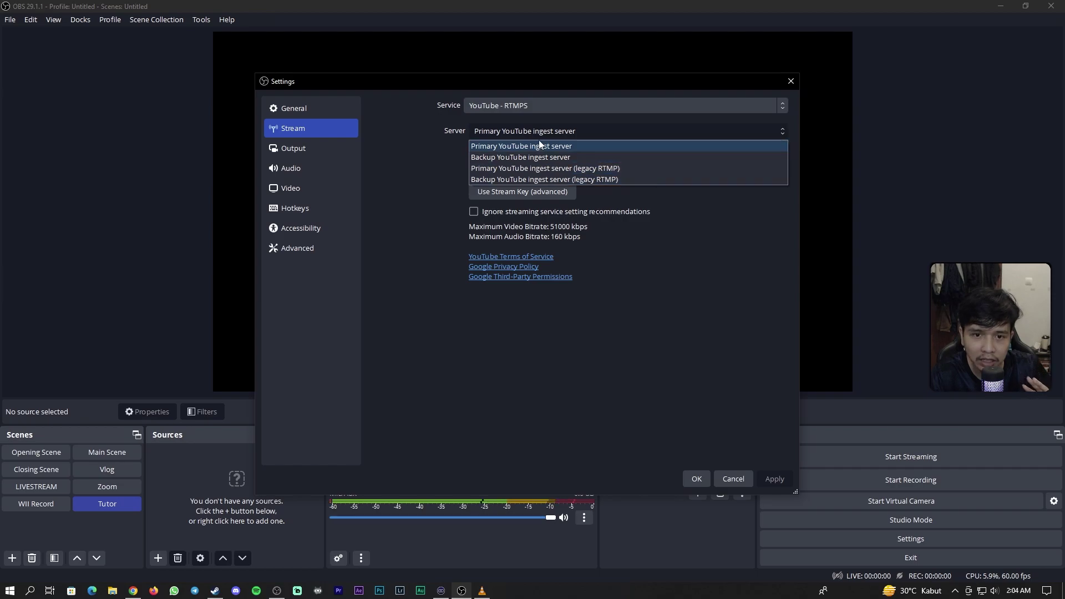
left_click(528, 132)
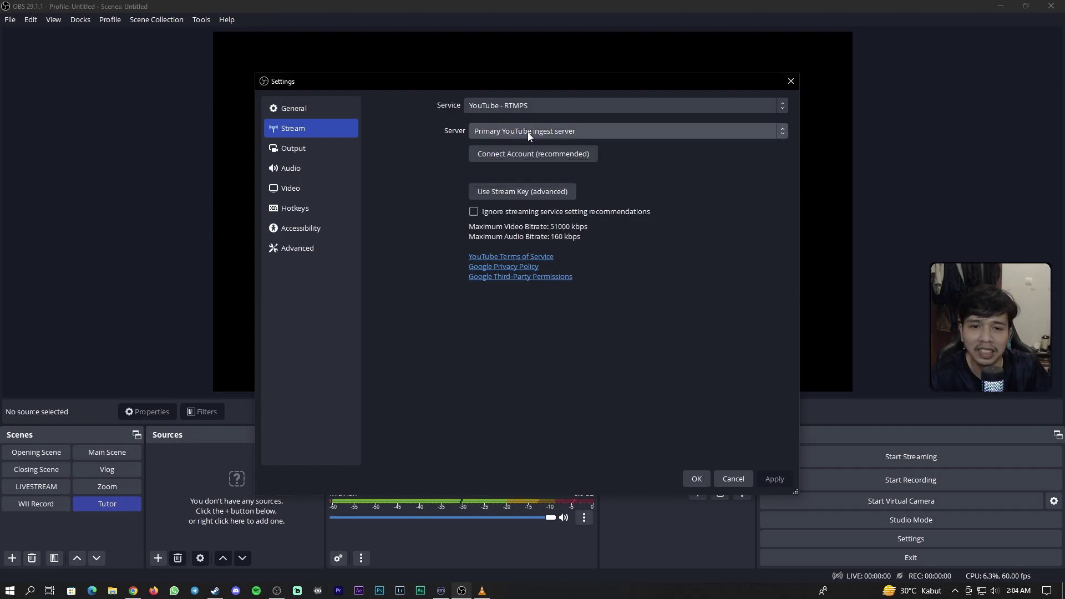
Connect the YouTube account by authorizing OBS Studio through Google sign-in, and apply the stream settings.
left_click(511, 154)
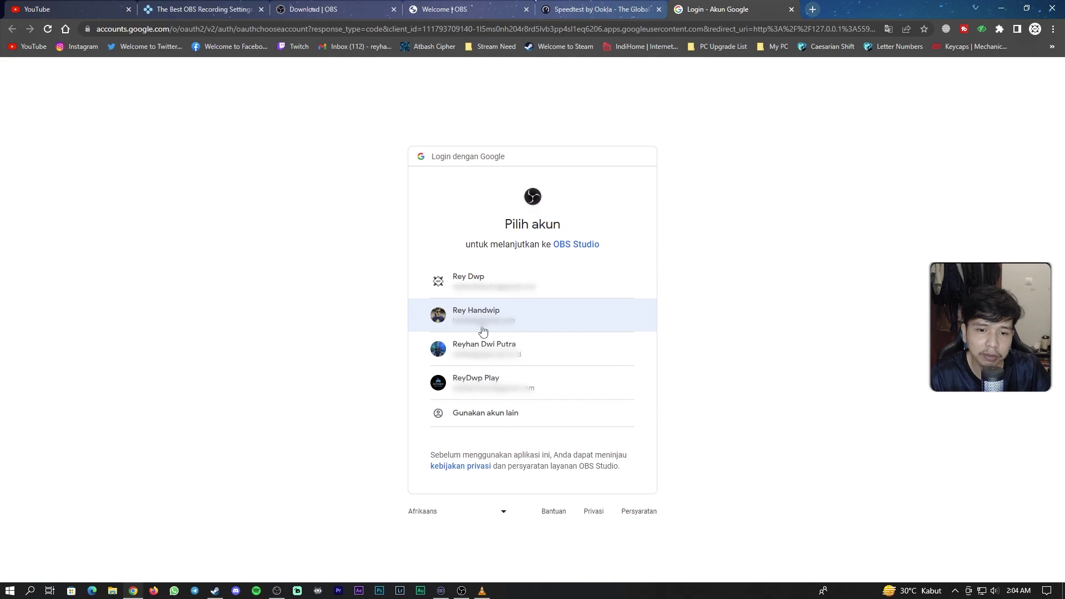
left_click(508, 279)
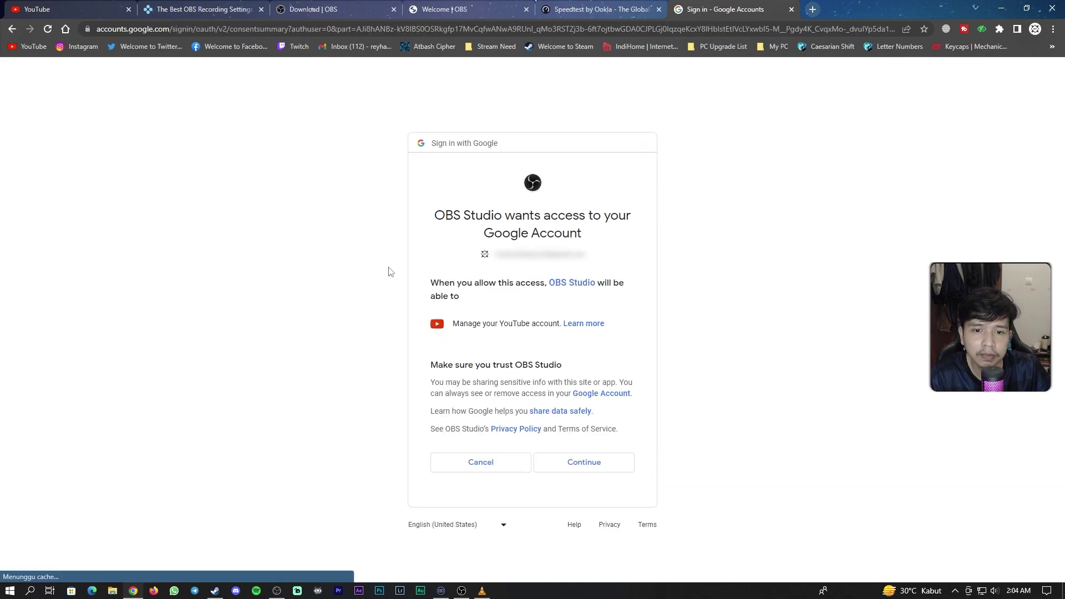
left_click(603, 458)
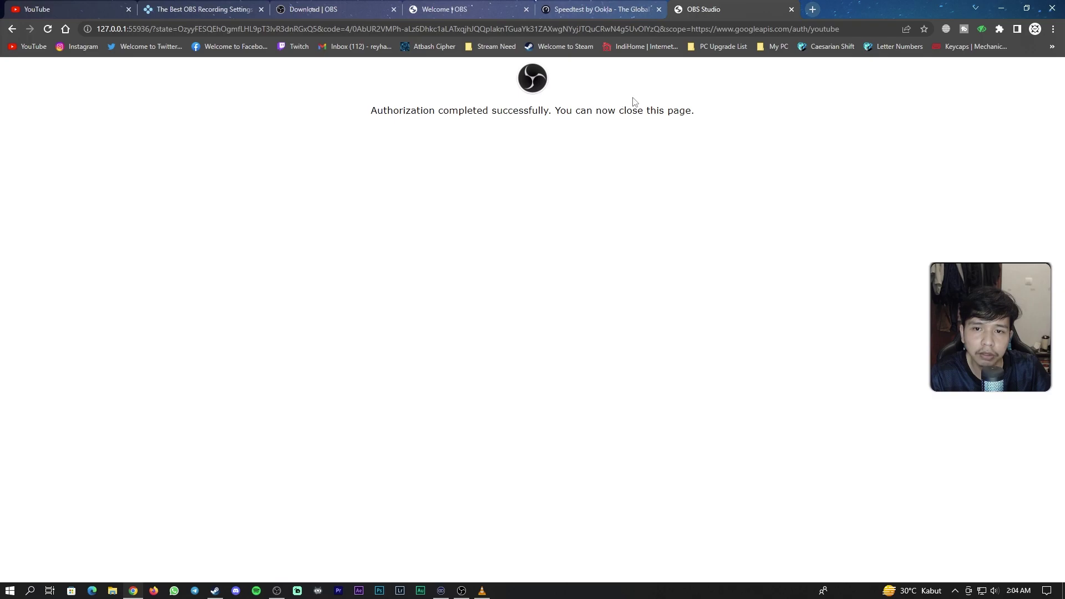
left_click(791, 10)
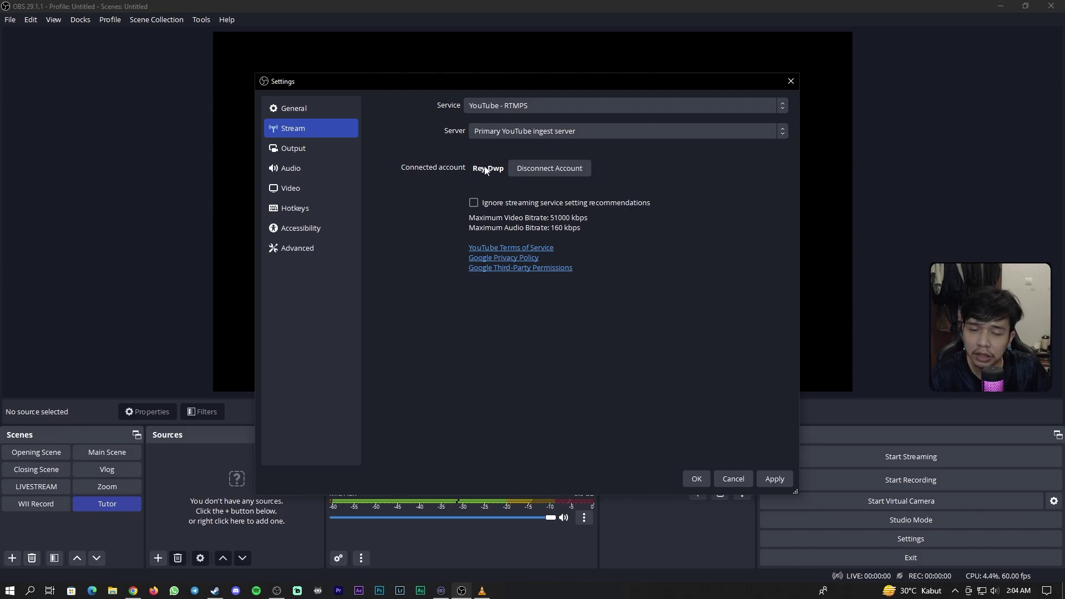
left_click(774, 479)
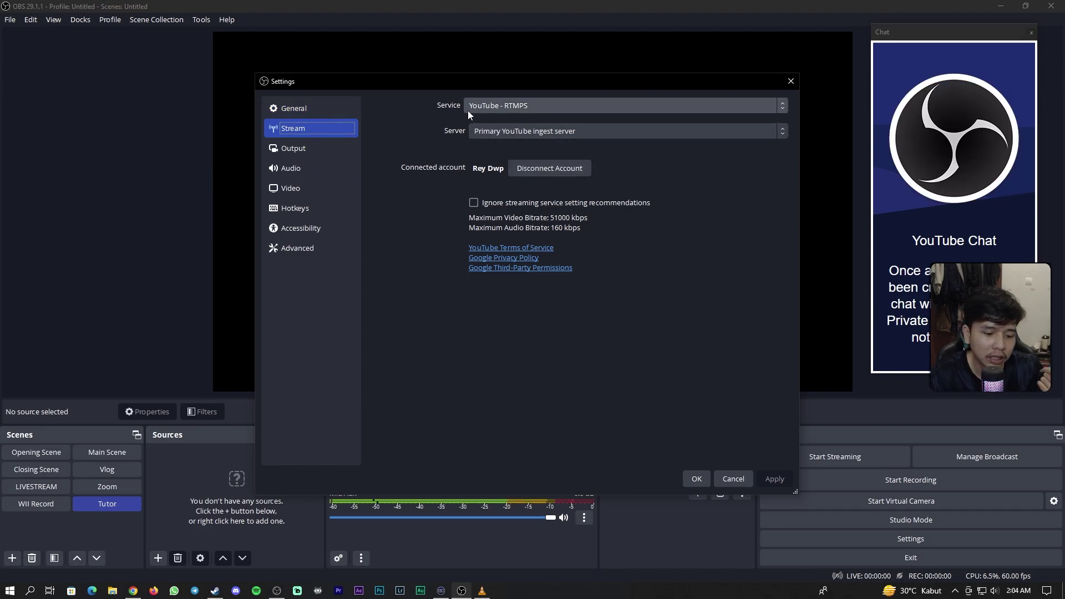
Close the settings and dock the floating YouTube Chat panel beside the preview.
left_click_drag(640, 79, 614, 81)
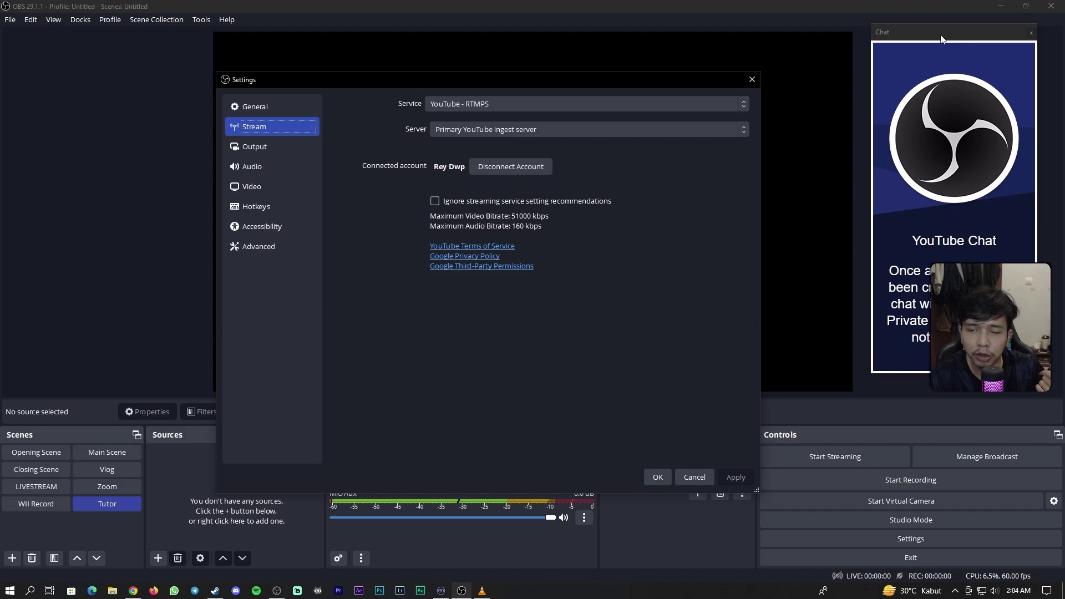
left_click(272, 109)
left_click(665, 483)
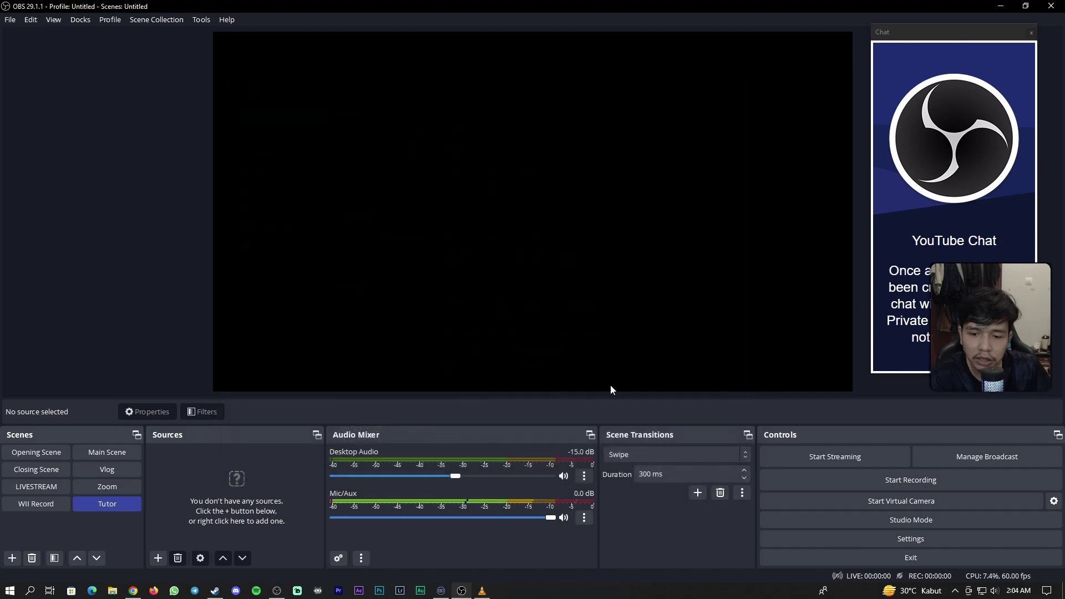
left_click_drag(913, 34, 1025, 151)
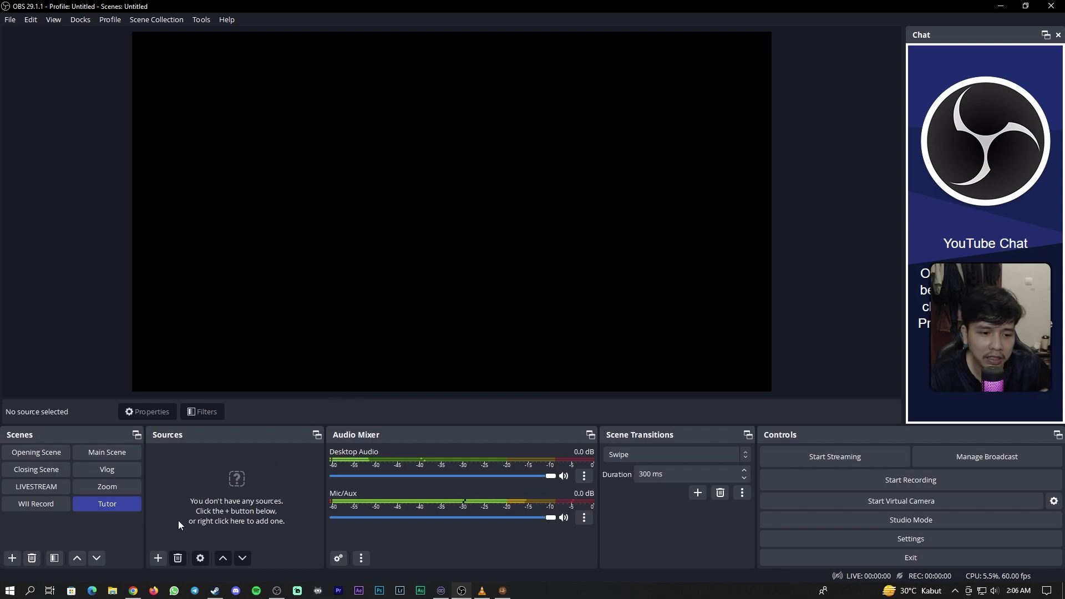
left_click(159, 556)
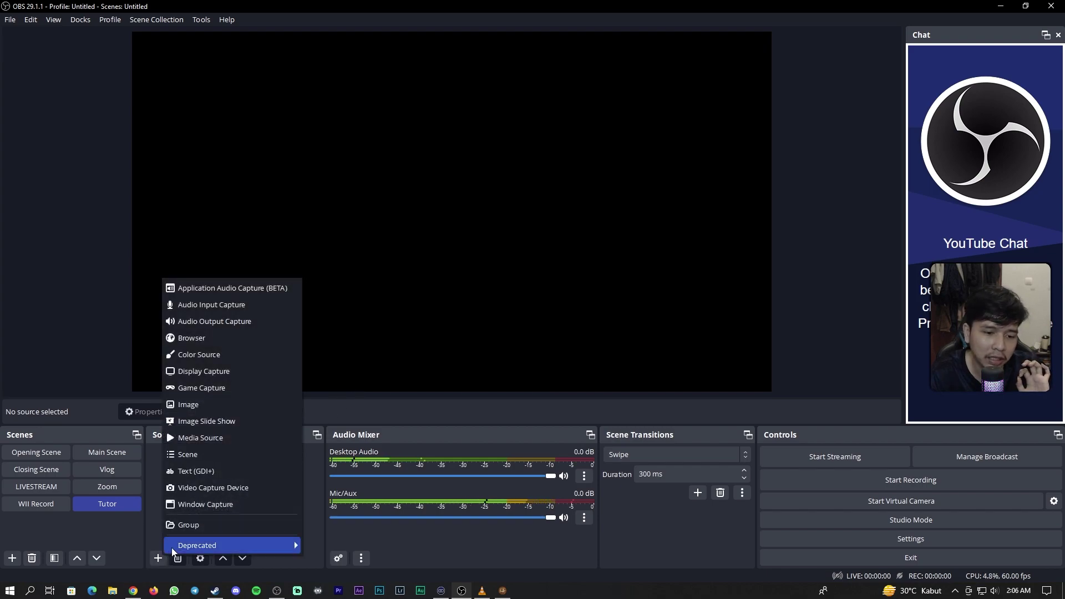
left_click(152, 529)
left_click(157, 558)
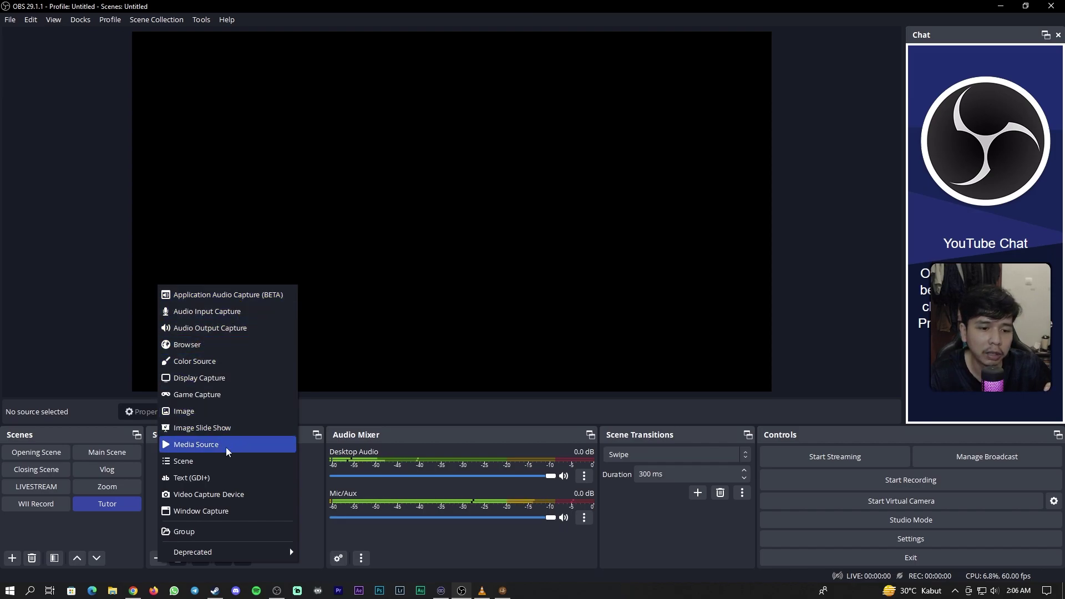
left_click(230, 396)
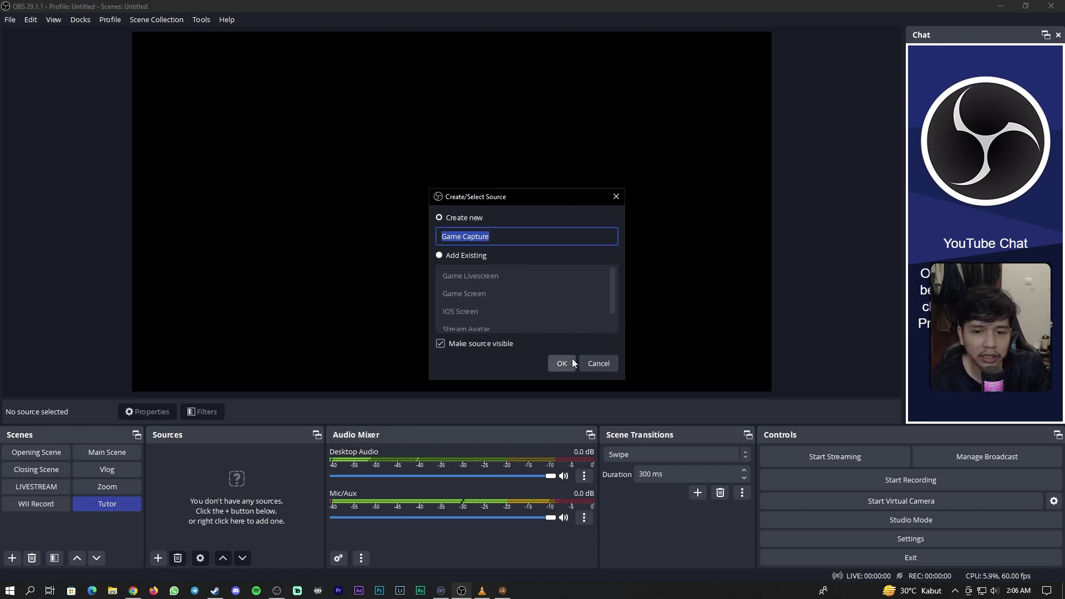
left_click(598, 364)
Add a new Game Capture source named "Game" to the Tutor scene.
left_click(158, 558)
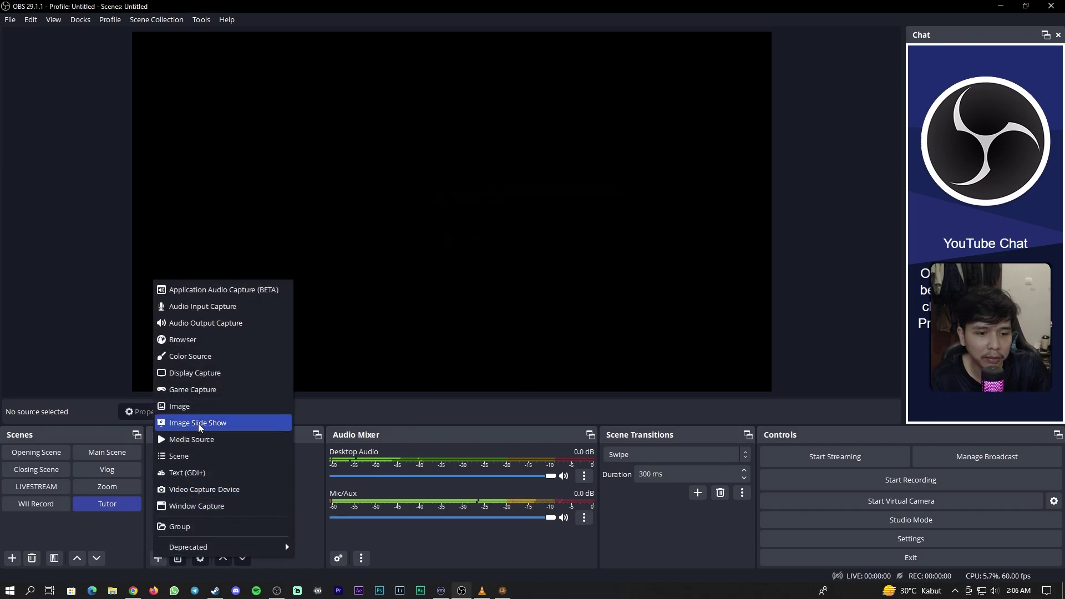
left_click(193, 389)
type("Game")
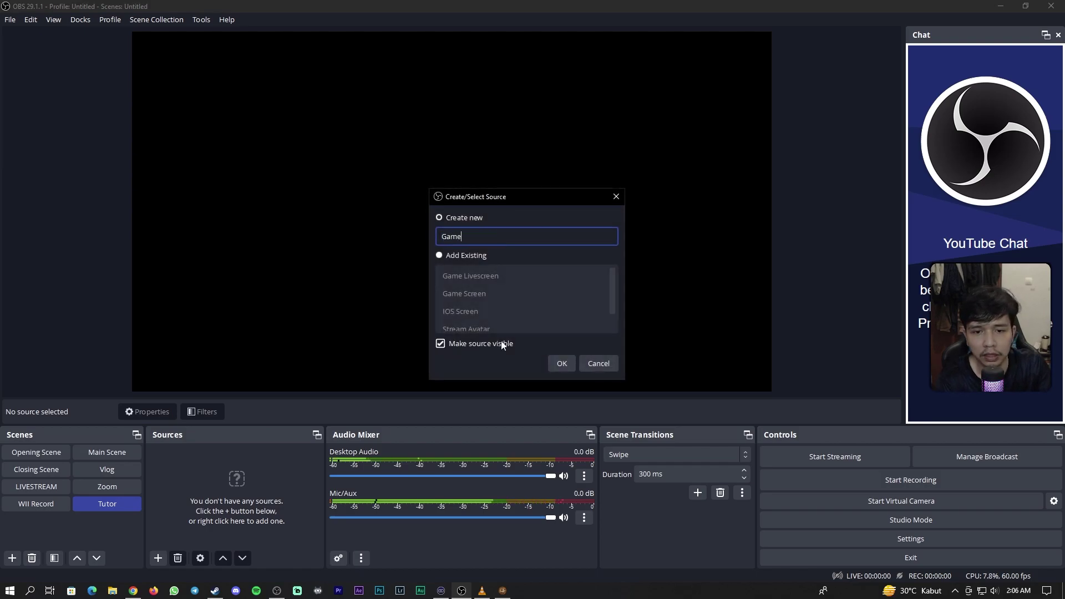
key("Return")
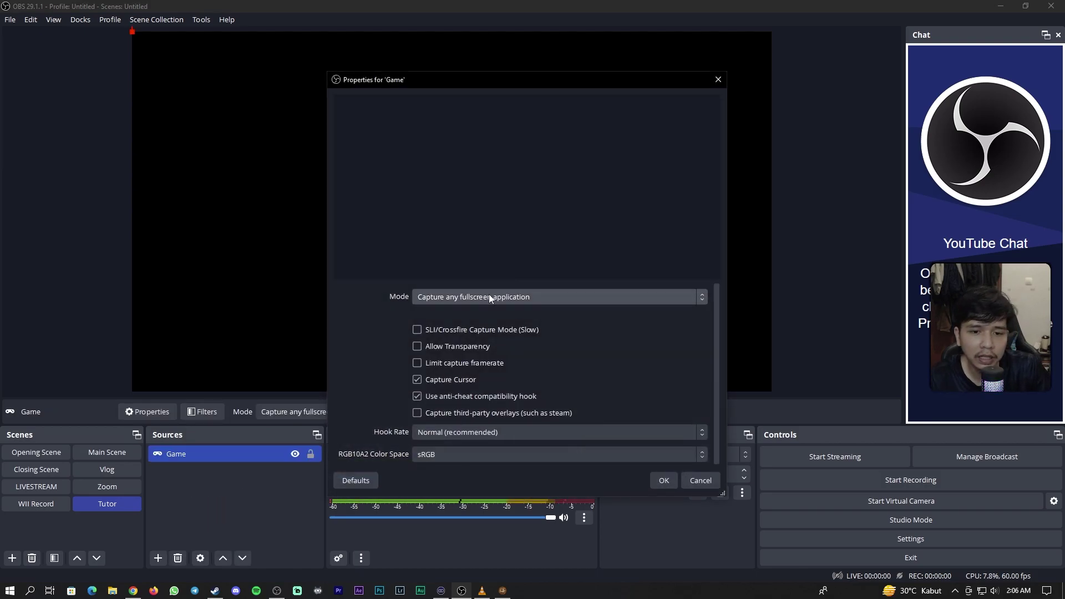
Review the Game source's capture modes, keep Capture any fullscreen application and accept the properties.
left_click(450, 301)
left_click(431, 295)
left_click(448, 298)
left_click(448, 297)
left_click(468, 302)
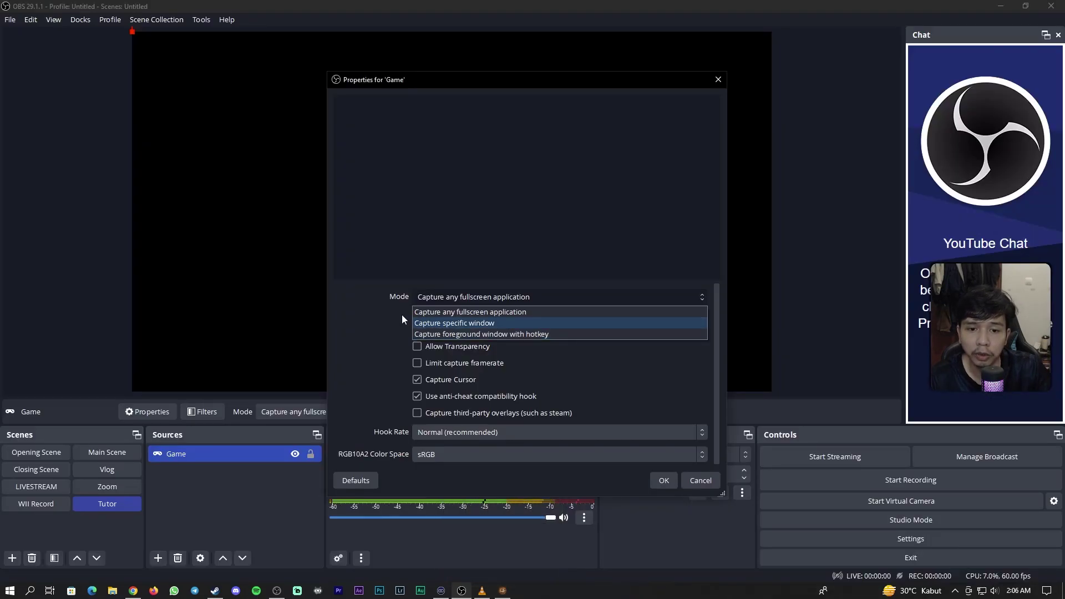
left_click(381, 311)
left_click(435, 298)
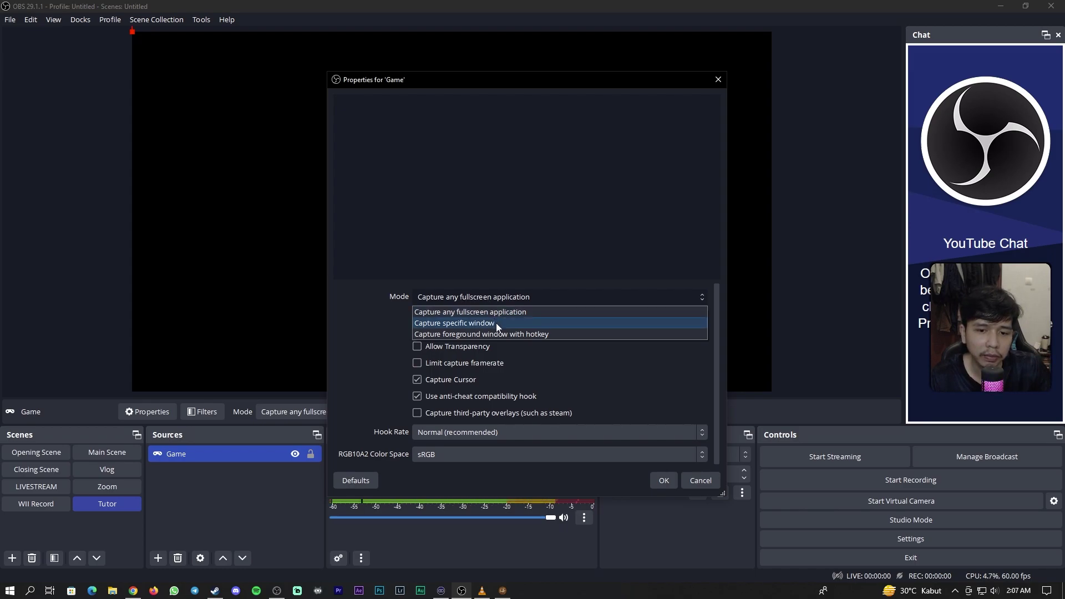
left_click(485, 301)
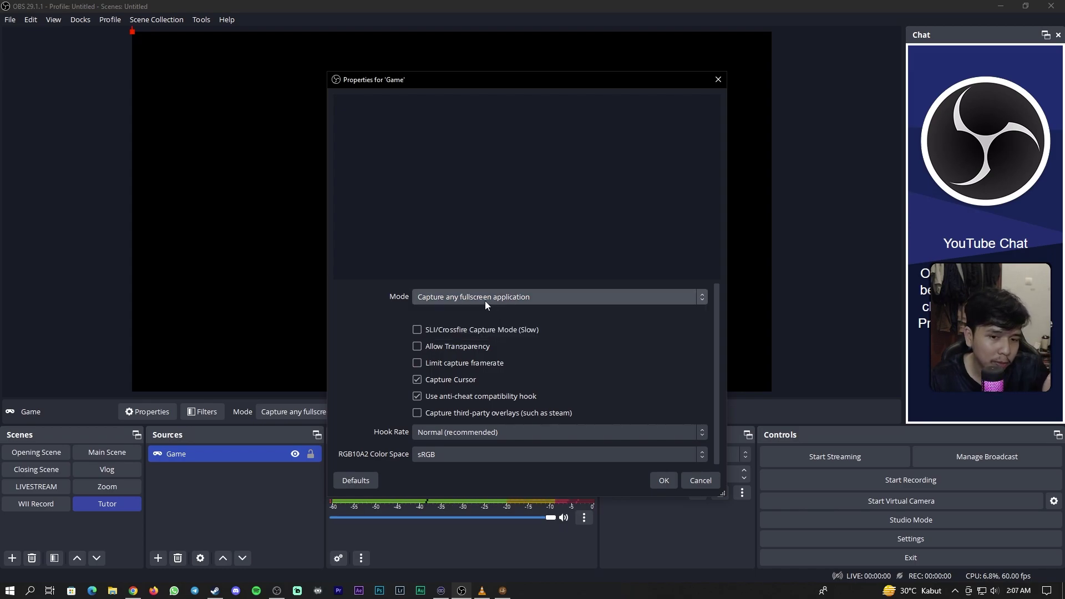
left_click(503, 298)
left_click(504, 300)
left_click(663, 480)
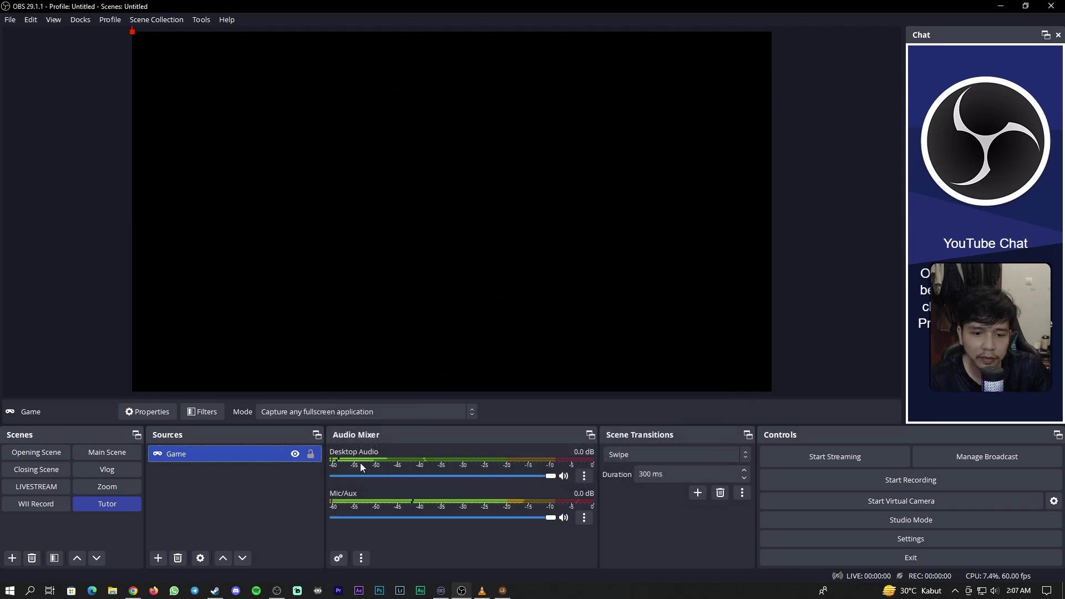
Deselect the Game source and switch to the Cookie Clicker game window.
left_click(283, 482)
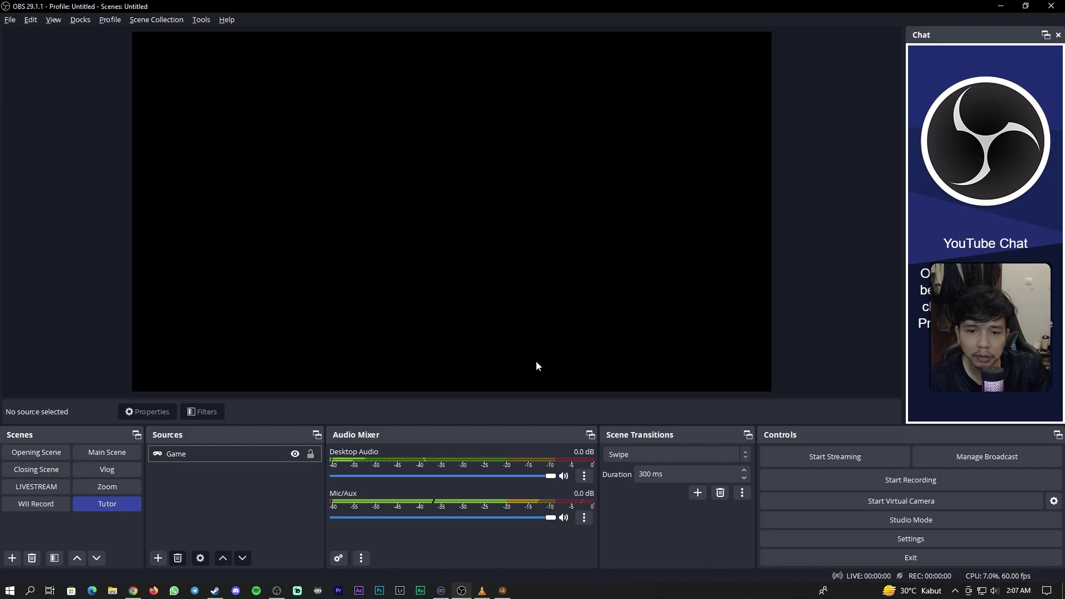
key("alt+Tab")
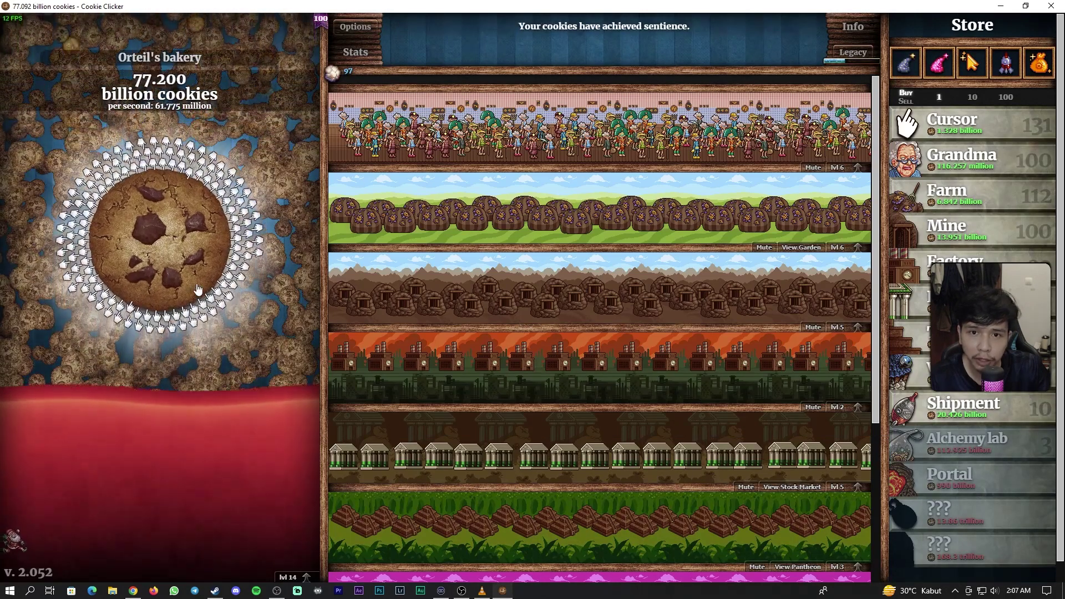